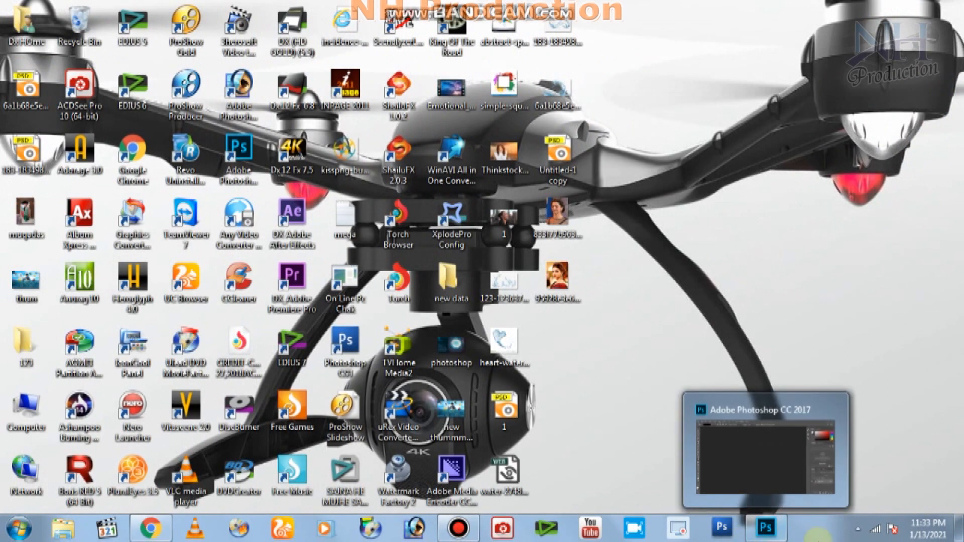
Bring the minimized Photoshop CC 2017 window back from the taskbar.
{"action": "mouse_move", "coordinate": [786, 534]}
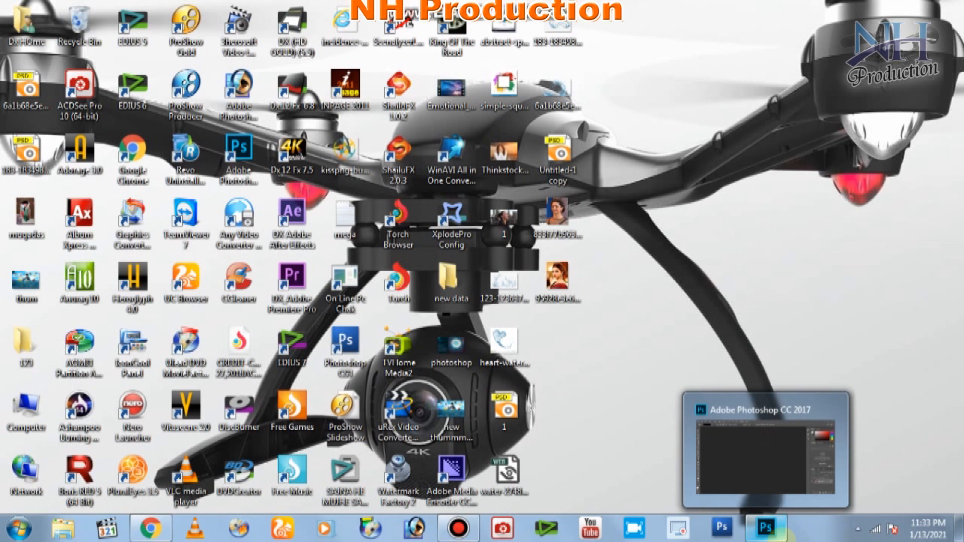
{"action": "left_click", "coordinate": [773, 531]}
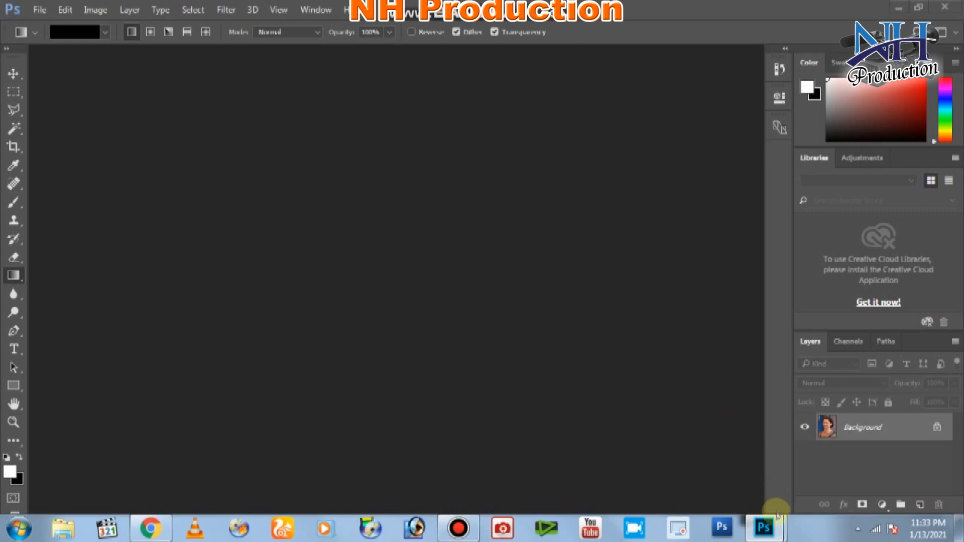
{"action": "mouse_move", "coordinate": [770, 527]}
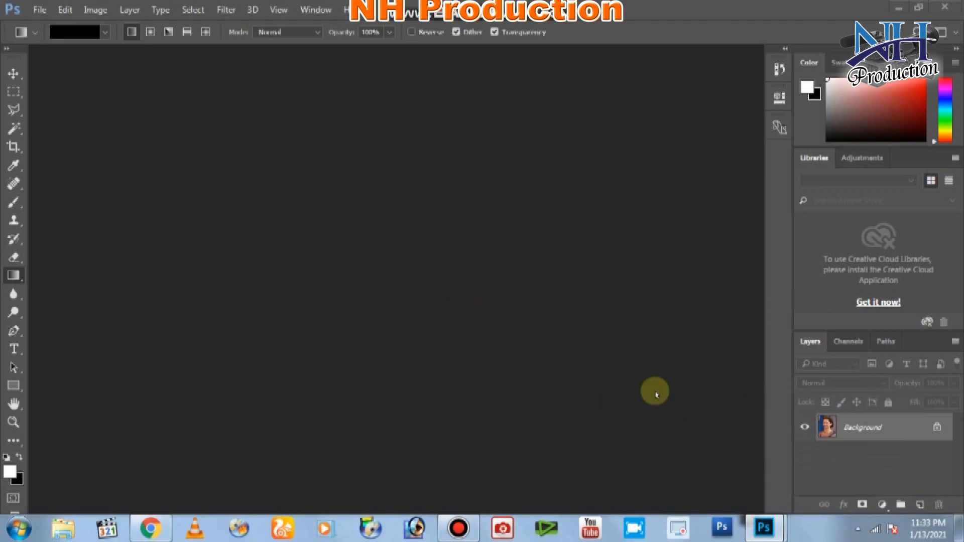
Open the portrait JPG from the desktop as a document.
{"action": "double_click", "coordinate": [540, 273]}
{"action": "left_click", "coordinate": [557, 225]}
{"action": "scroll", "coordinate": [557, 225], "scroll_direction": "down", "scroll_amount": 8}
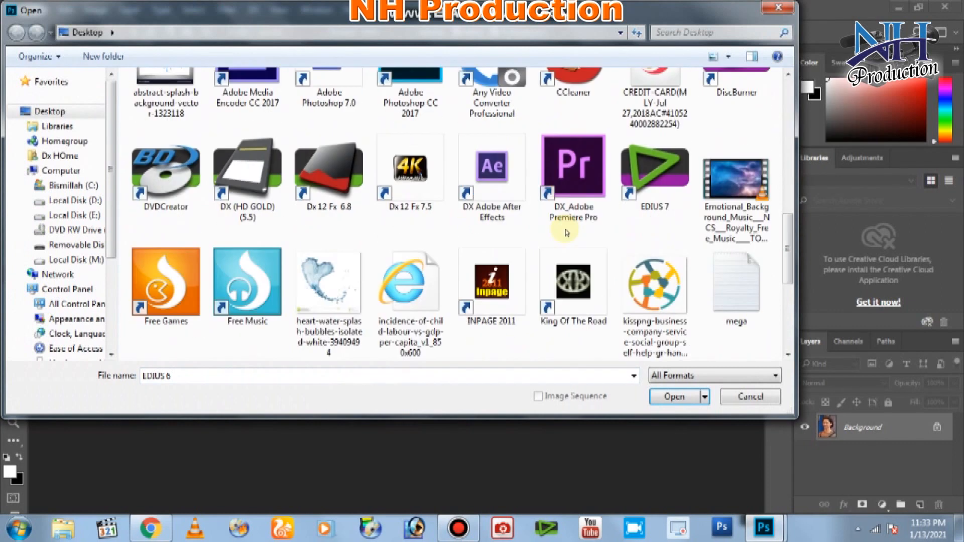
{"action": "scroll", "coordinate": [623, 231], "scroll_direction": "up", "scroll_amount": 2}
{"action": "double_click", "coordinate": [649, 75]}
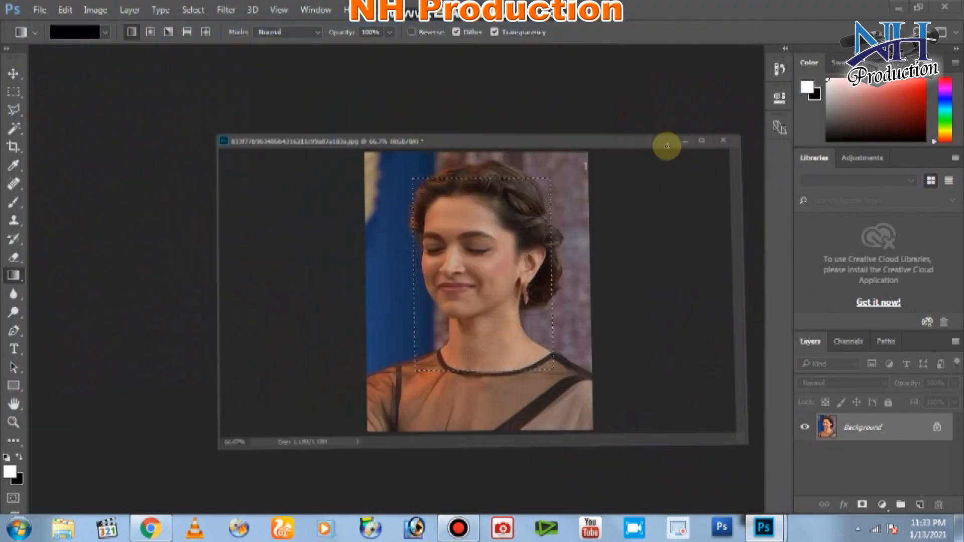
Deselect the rectangular selection, shift the photo window left, zoom out, and start a new document.
{"action": "right_click", "coordinate": [445, 96]}
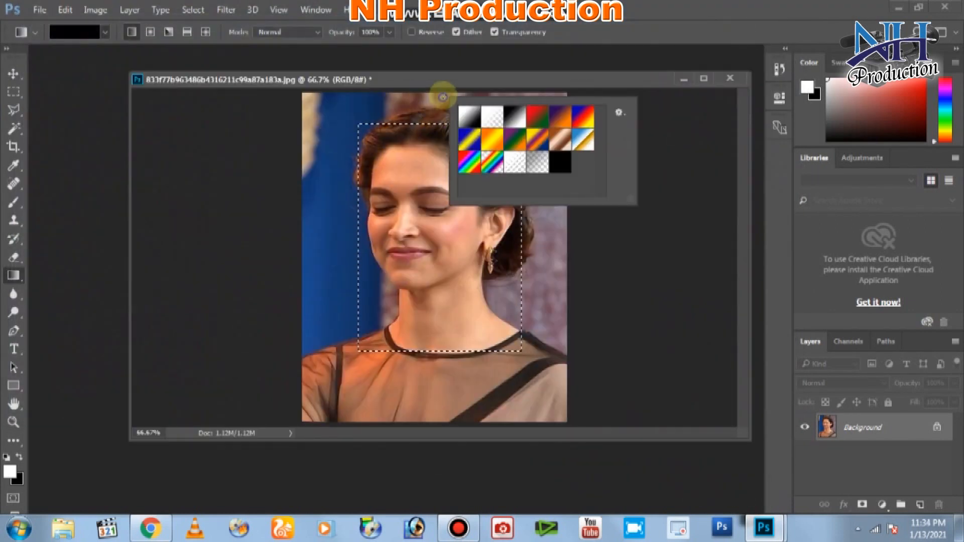
{"action": "left_click", "coordinate": [97, 48]}
{"action": "left_click", "coordinate": [14, 110]}
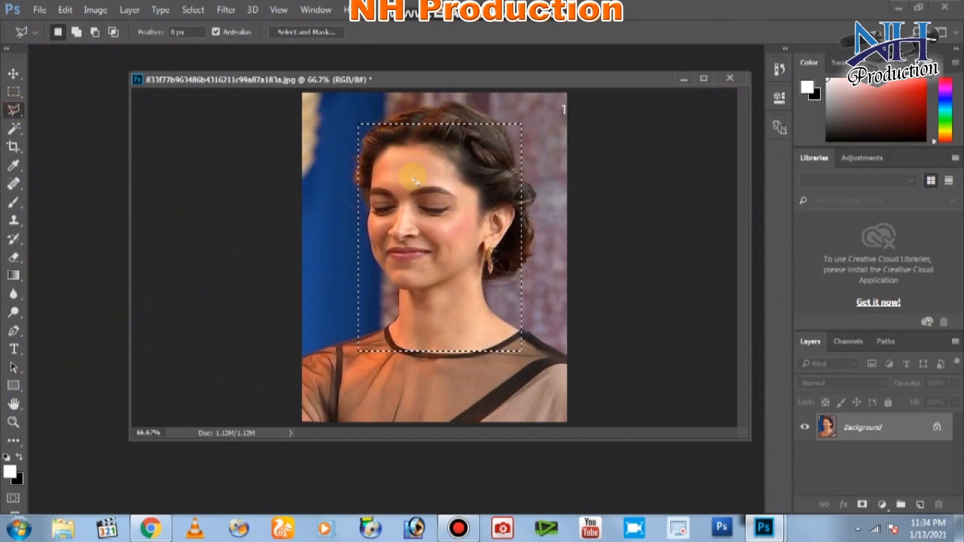
{"action": "right_click", "coordinate": [414, 179]}
{"action": "left_click", "coordinate": [437, 189]}
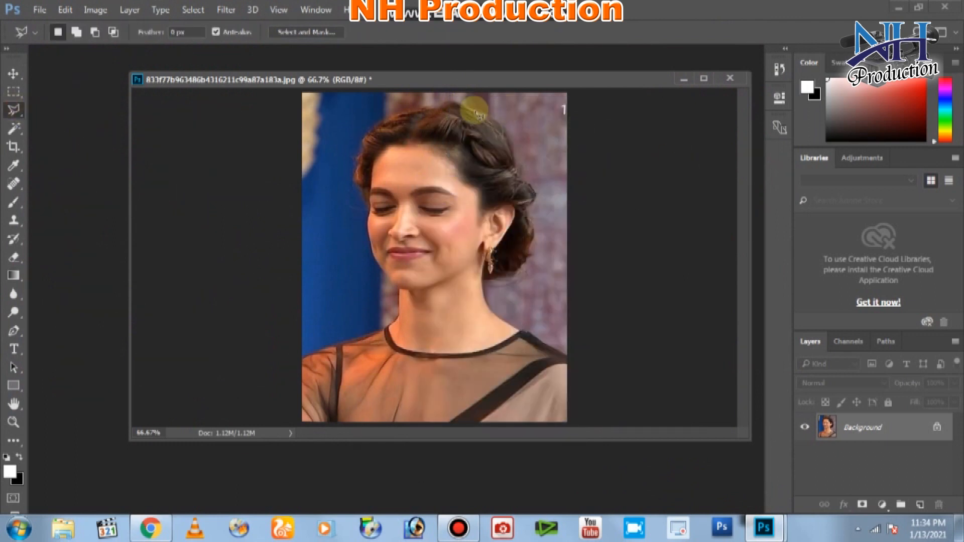
{"action": "left_click_drag", "start_coordinate": [462, 77], "coordinate": [398, 76]}
{"action": "key", "text": "ctrl+minus"}
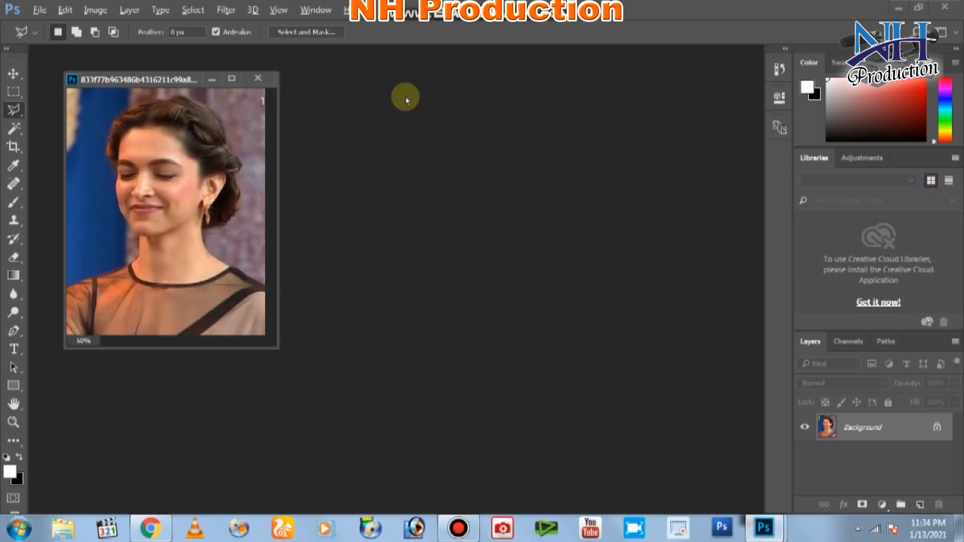
{"action": "left_click", "coordinate": [35, 9]}
{"action": "left_click", "coordinate": [49, 25]}
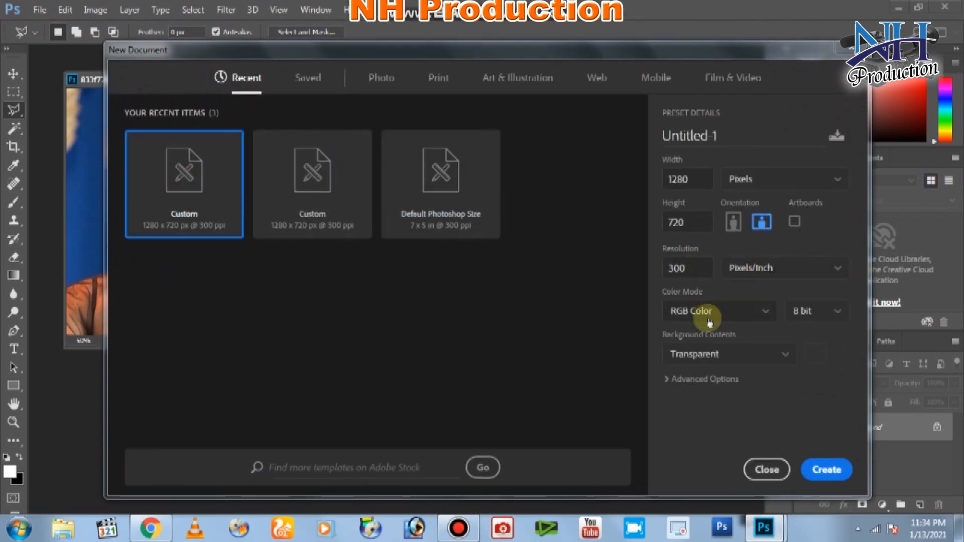
Create a 1280×720 px, 300 ppi RGB Color document with a Black background.
{"action": "left_click", "coordinate": [713, 314]}
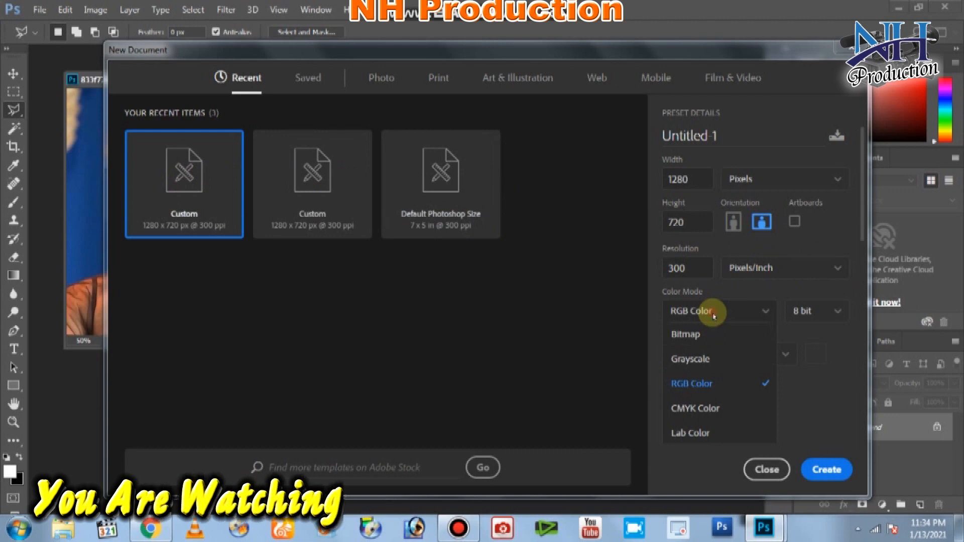
{"action": "left_click", "coordinate": [713, 315]}
{"action": "left_click", "coordinate": [685, 179]}
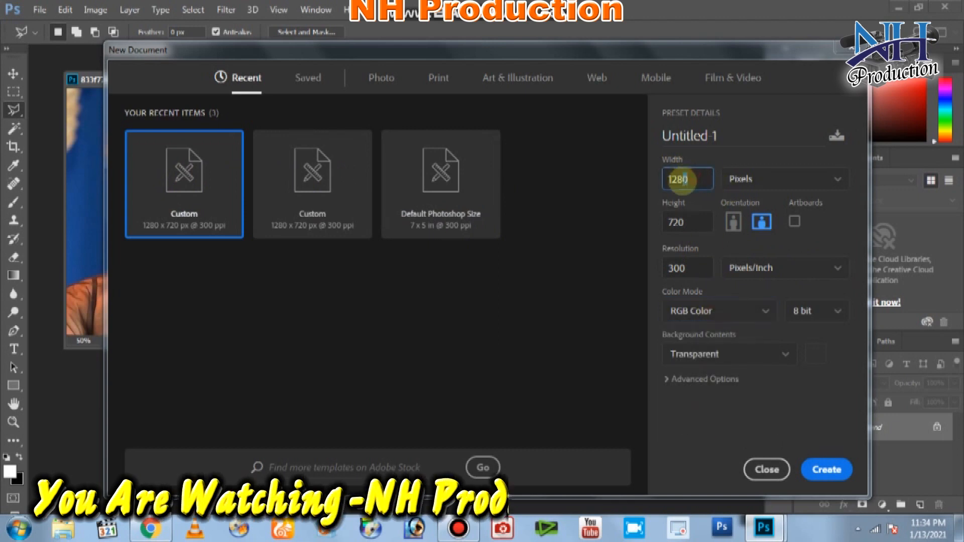
{"action": "left_click", "coordinate": [680, 221]}
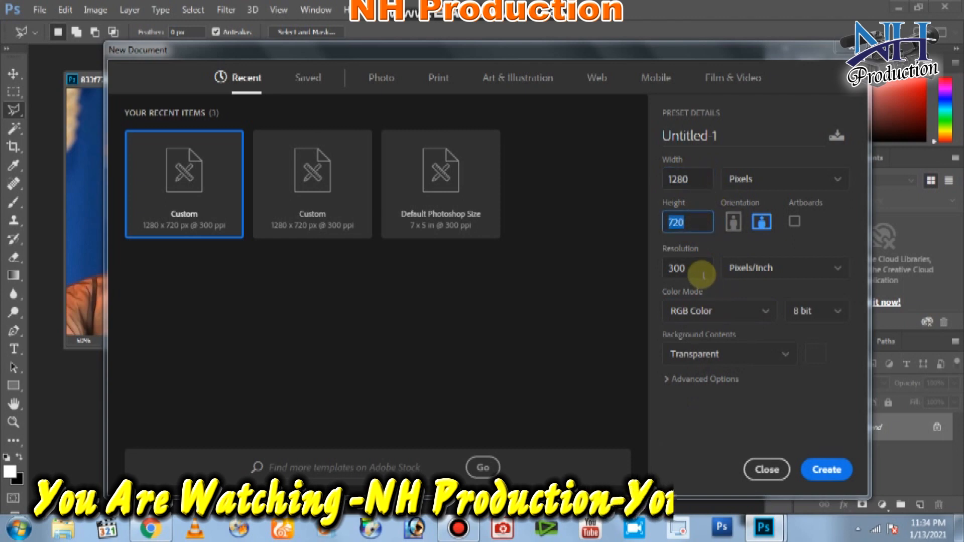
{"action": "left_click", "coordinate": [733, 314]}
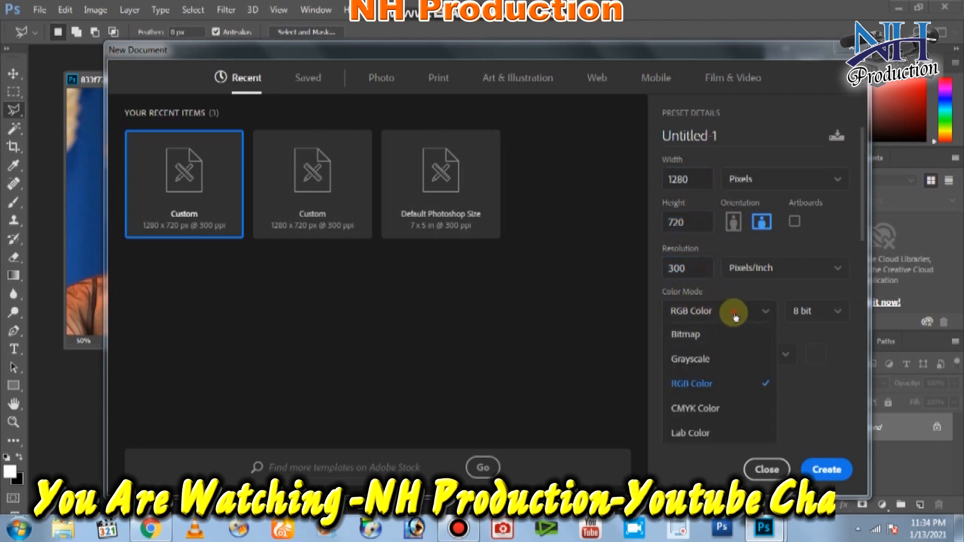
{"action": "left_click", "coordinate": [735, 313]}
{"action": "left_click", "coordinate": [770, 360]}
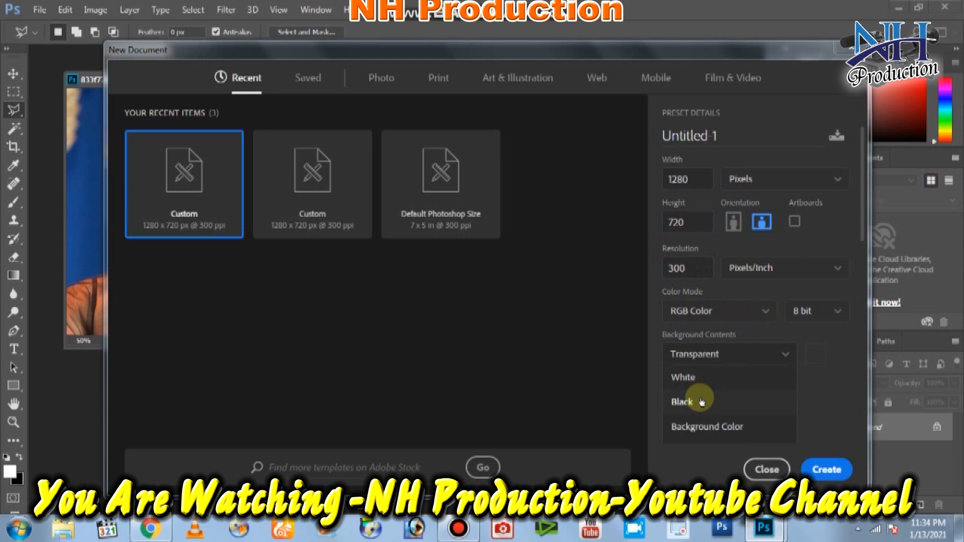
{"action": "left_click", "coordinate": [694, 401]}
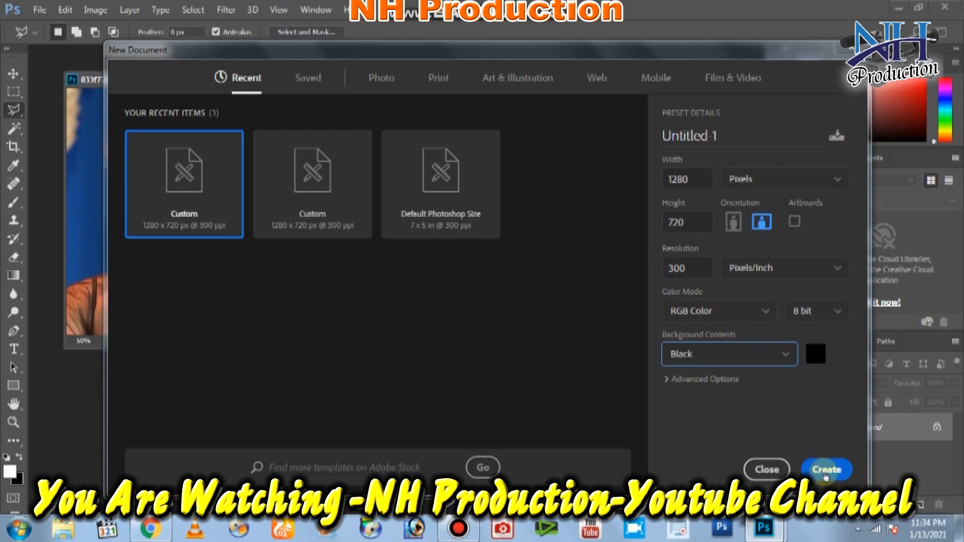
{"action": "left_click", "coordinate": [826, 471]}
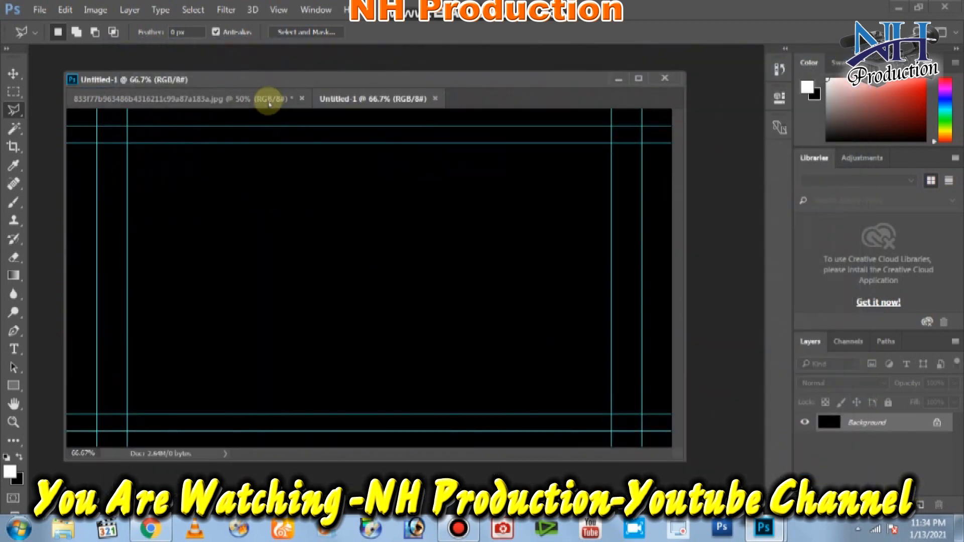
Float Untitled-1, then cut a rectangle around her head and neck and paste it there.
{"action": "left_click_drag", "start_coordinate": [386, 106], "coordinate": [183, 115]}
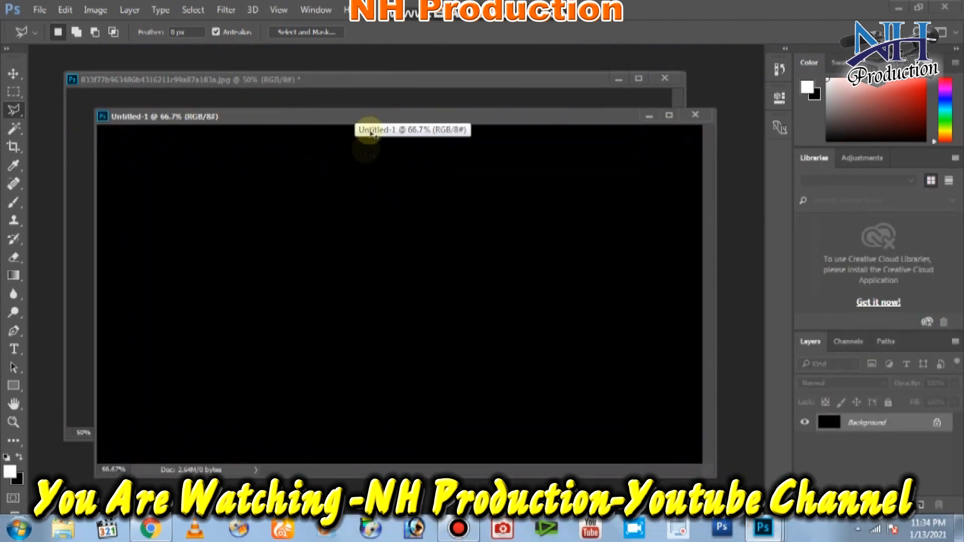
{"action": "left_click", "coordinate": [370, 91]}
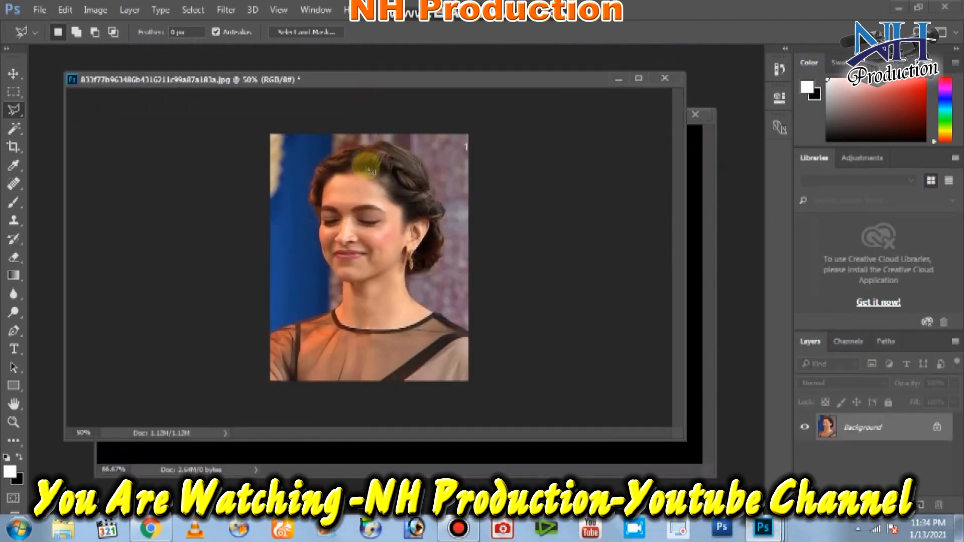
{"action": "left_click", "coordinate": [14, 90]}
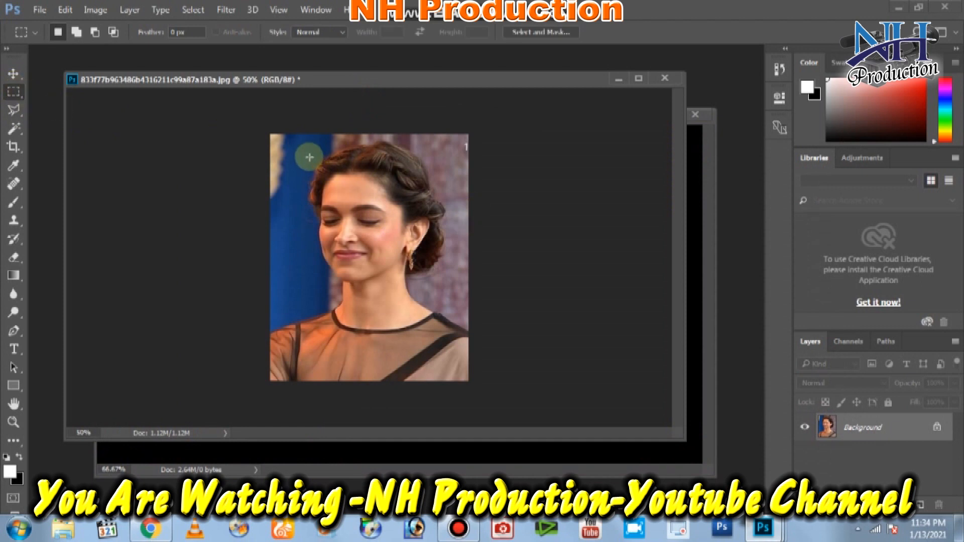
{"action": "left_click_drag", "start_coordinate": [309, 155], "coordinate": [437, 342]}
{"action": "key", "text": "ctrl+x"}
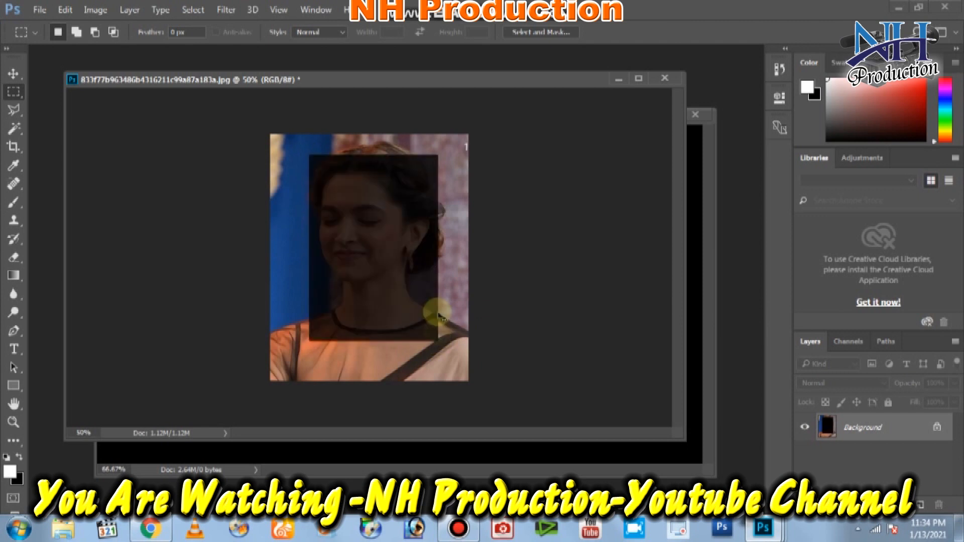
{"action": "left_click", "coordinate": [695, 233]}
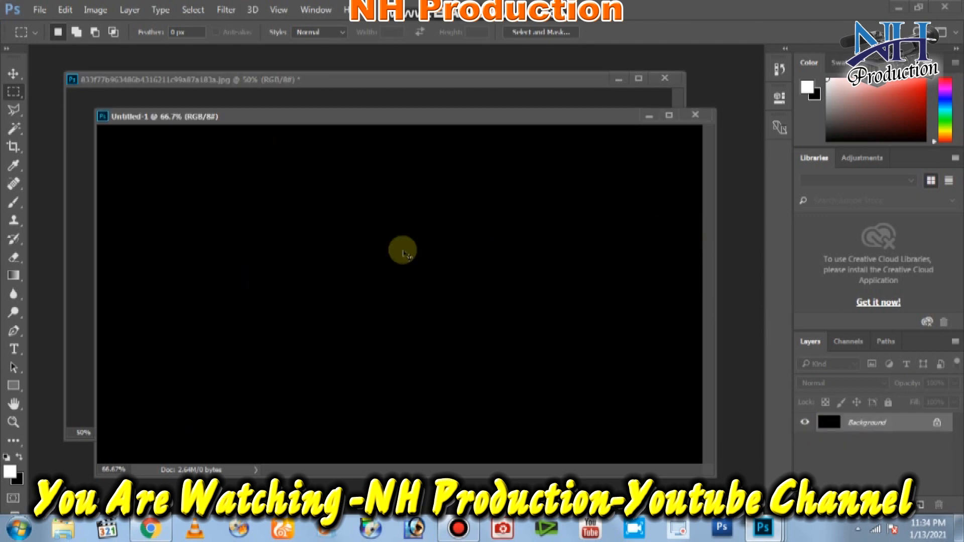
{"action": "key", "text": "ctrl+v"}
Flip the pasted portrait horizontally, enlarge it, and position it along the canvas's left edge.
{"action": "scroll", "coordinate": [450, 299], "scroll_direction": "up", "scroll_amount": 3}
{"action": "scroll", "coordinate": [450, 300], "scroll_direction": "down", "scroll_amount": 4}
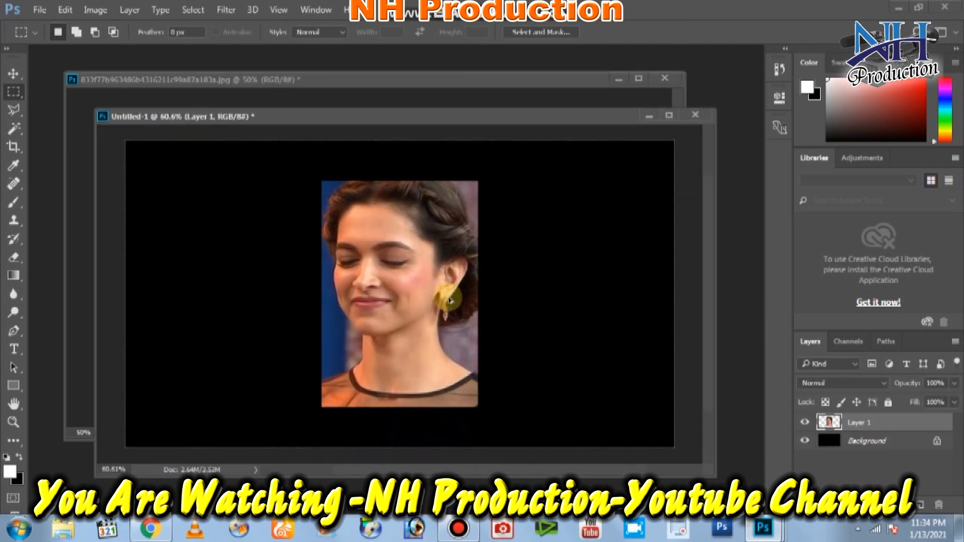
{"action": "left_click_drag", "start_coordinate": [392, 306], "coordinate": [321, 275]}
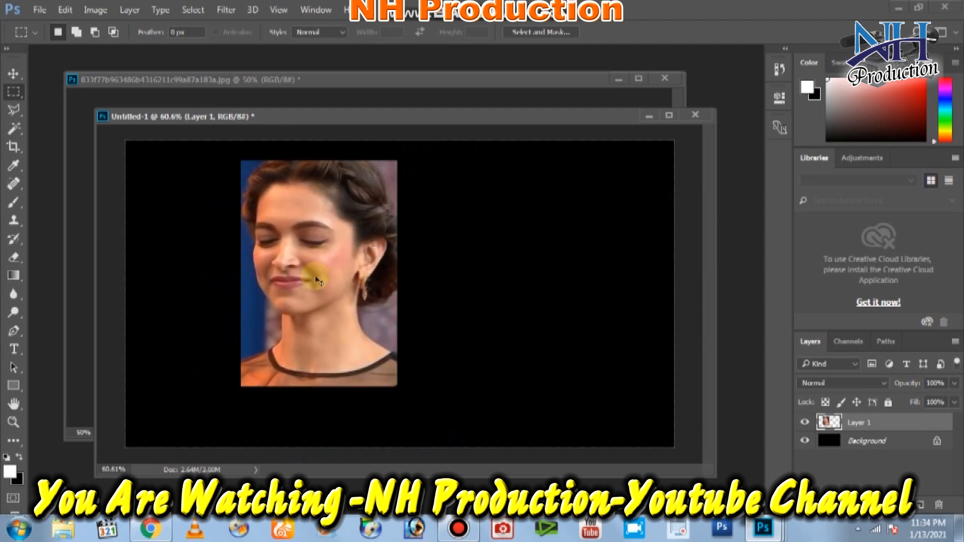
{"action": "key", "text": "ctrl+t"}
{"action": "right_click", "coordinate": [316, 275]}
{"action": "left_click", "coordinate": [359, 486]}
{"action": "left_click_drag", "start_coordinate": [322, 318], "coordinate": [231, 319]}
{"action": "left_click_drag", "start_coordinate": [284, 221], "coordinate": [429, 189]}
{"action": "key", "text": "Return"}
{"action": "key", "text": "m"}
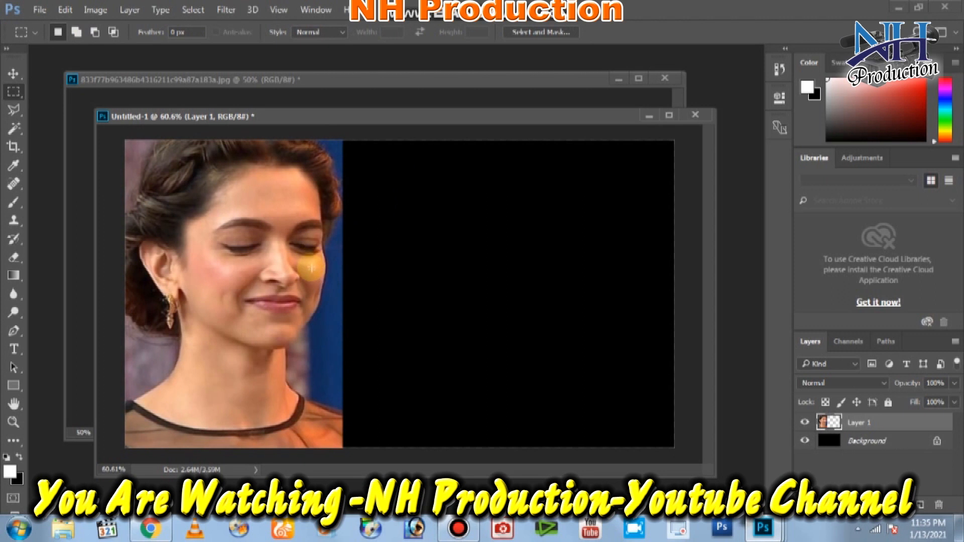
Zoom in and begin a Polygonal Lasso outline up her neck edge to the chin.
{"action": "key", "text": "ctrl+plus"}
{"action": "key", "text": "ctrl+plus"}
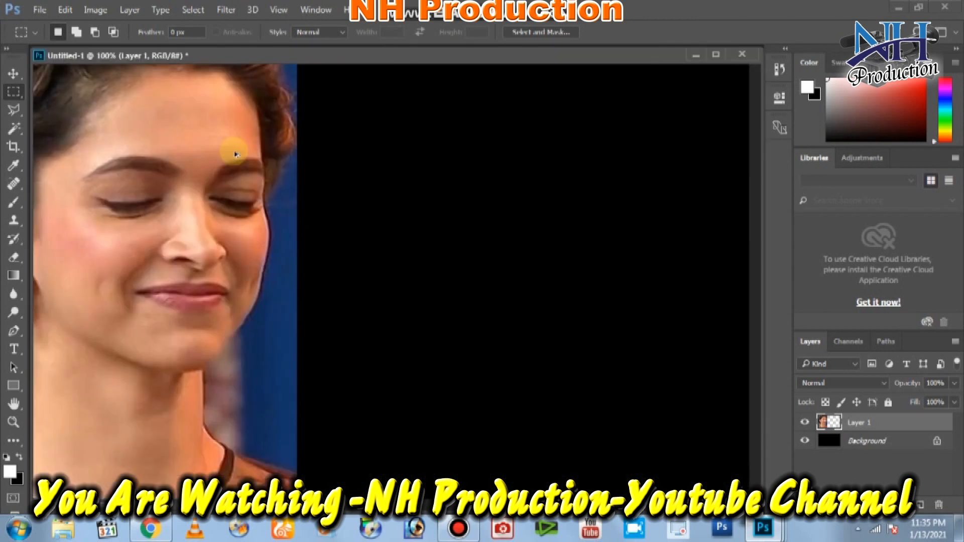
{"action": "key", "text": "ctrl+minus"}
{"action": "key", "text": "ctrl+minus"}
{"action": "key", "text": "ctrl+plus"}
{"action": "key", "text": "ctrl+plus"}
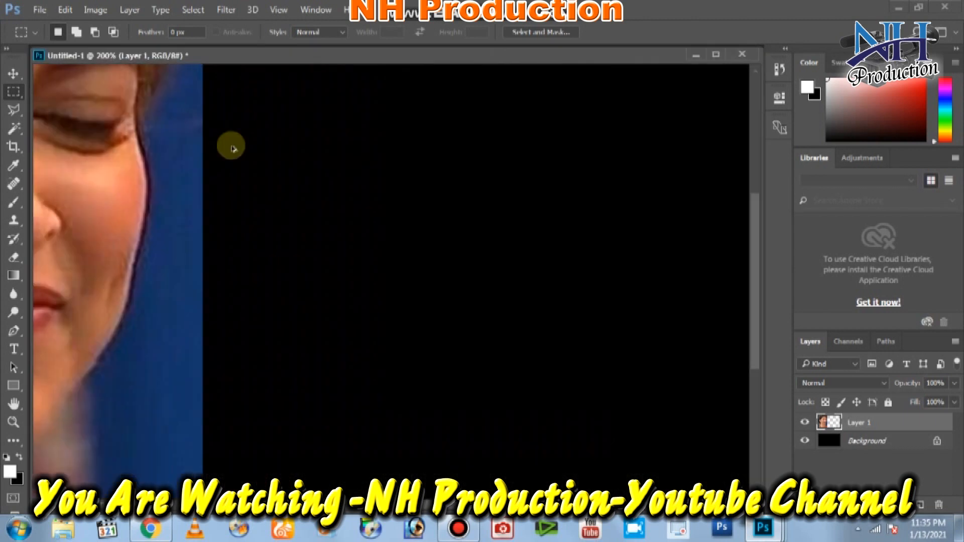
{"action": "key", "text": "ctrl+plus"}
{"action": "scroll", "coordinate": [548, 241], "scroll_direction": "down", "scroll_amount": 10}
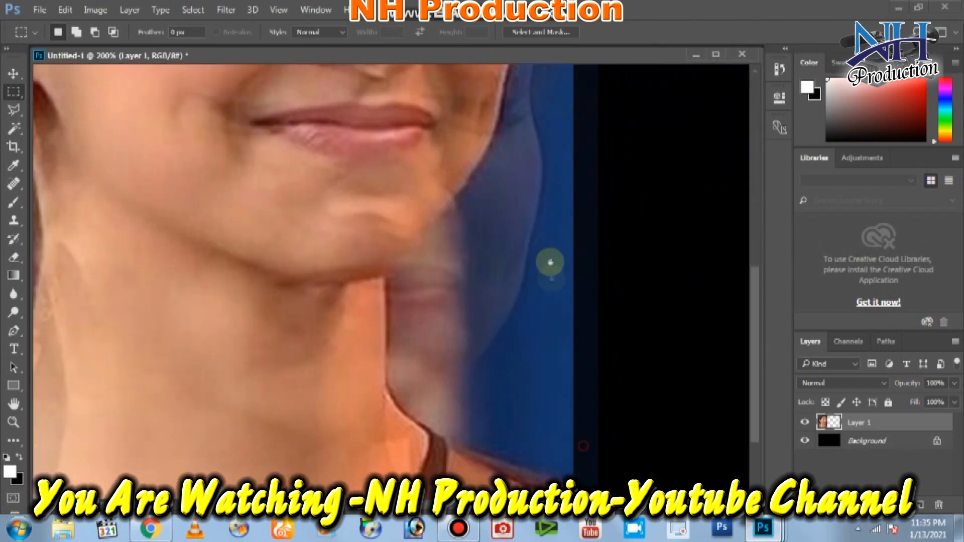
{"action": "left_click", "coordinate": [15, 111]}
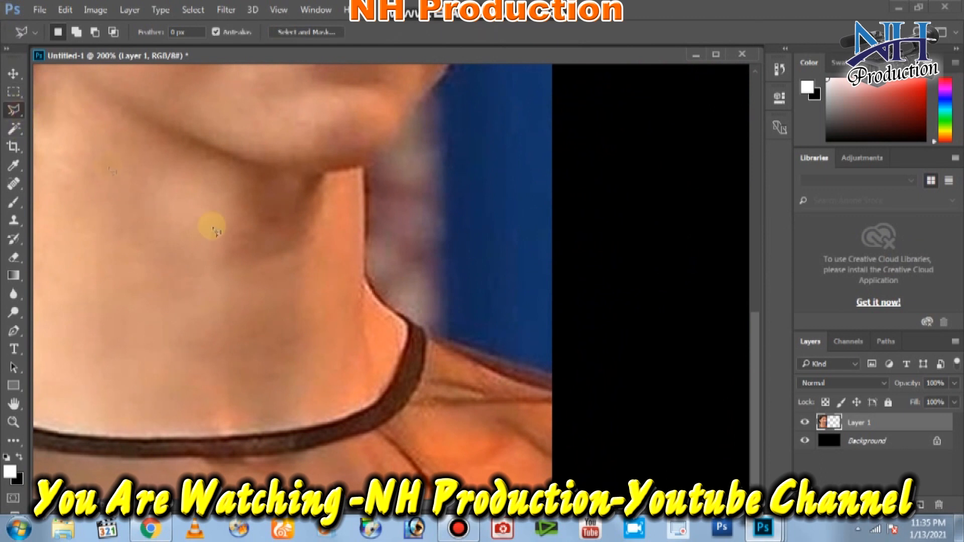
{"action": "left_click", "coordinate": [555, 379]}
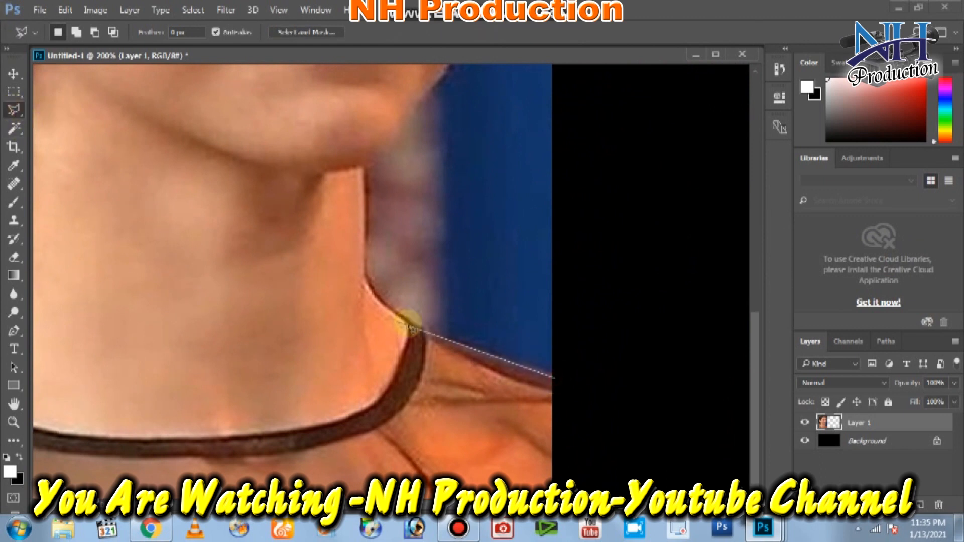
{"action": "left_click", "coordinate": [423, 333]}
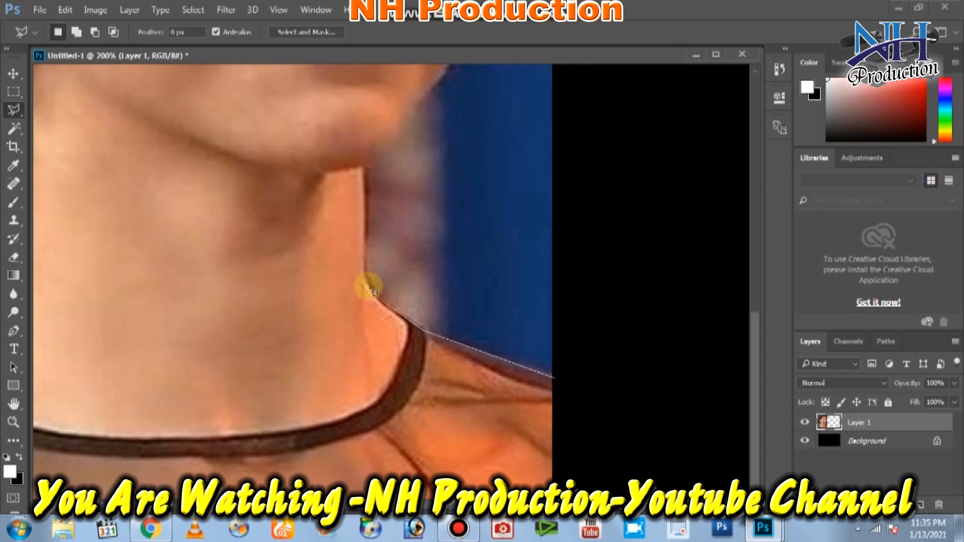
{"action": "left_click", "coordinate": [368, 272]}
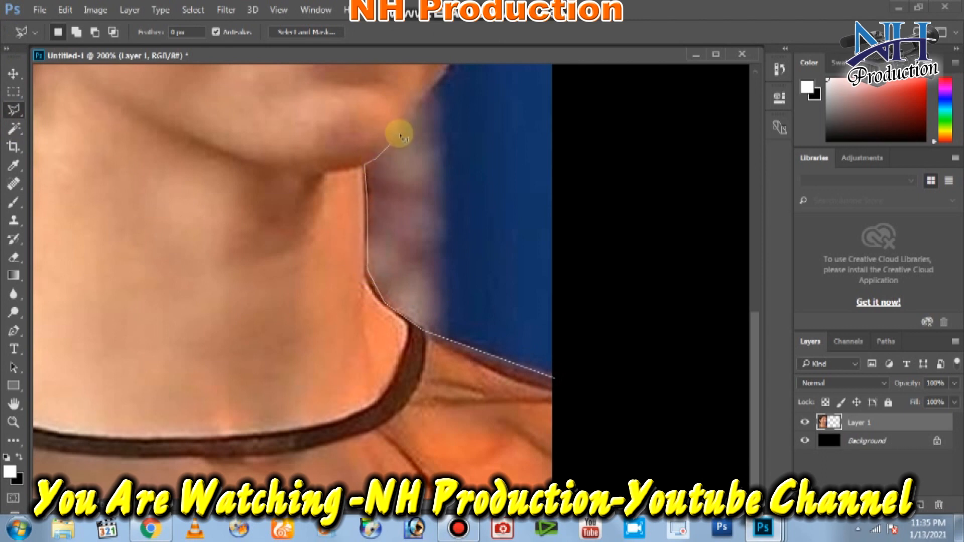
{"action": "left_click", "coordinate": [407, 115]}
Continue the outline along her jawline, cheek and hair edge, then close the selection.
{"action": "left_click_drag", "start_coordinate": [432, 104], "coordinate": [385, 340]}
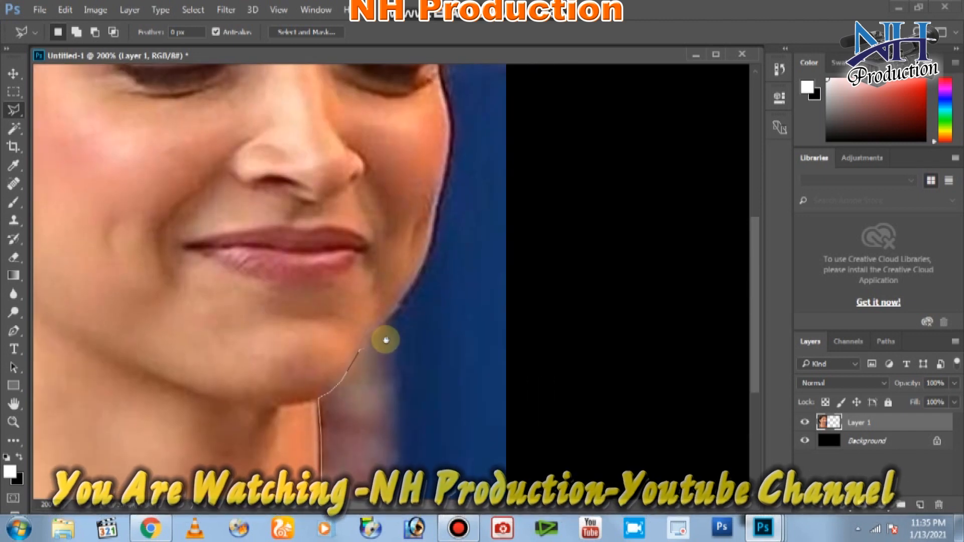
{"action": "left_click", "coordinate": [402, 305]}
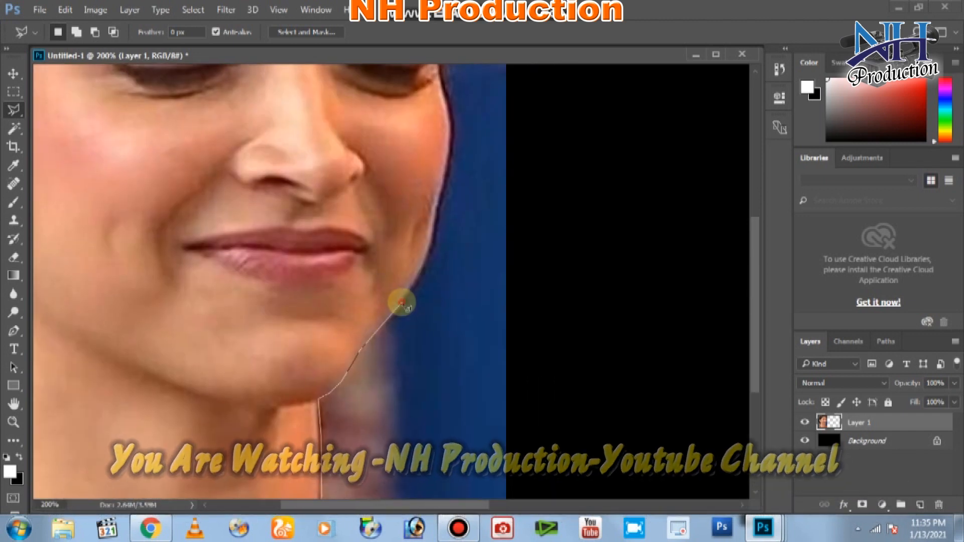
{"action": "left_click", "coordinate": [427, 254]}
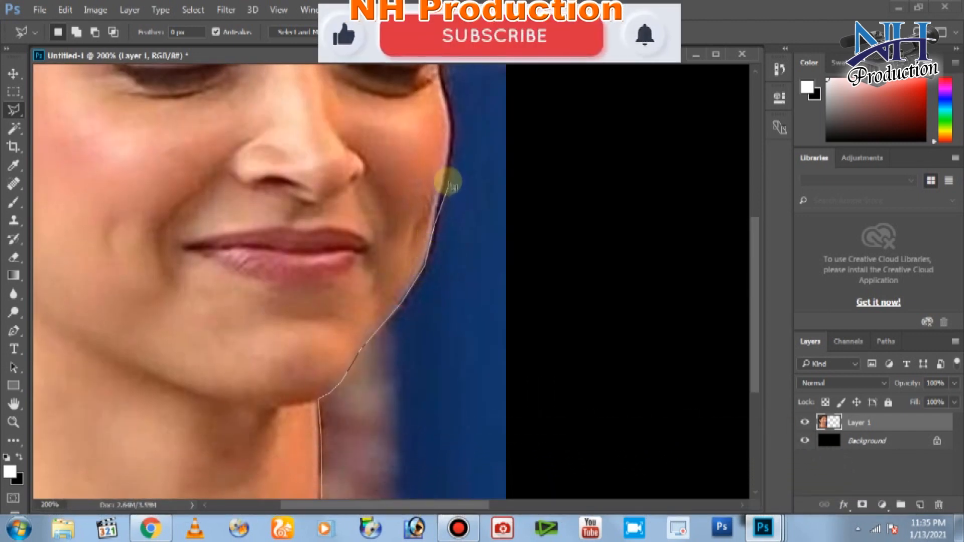
{"action": "left_click", "coordinate": [451, 144]}
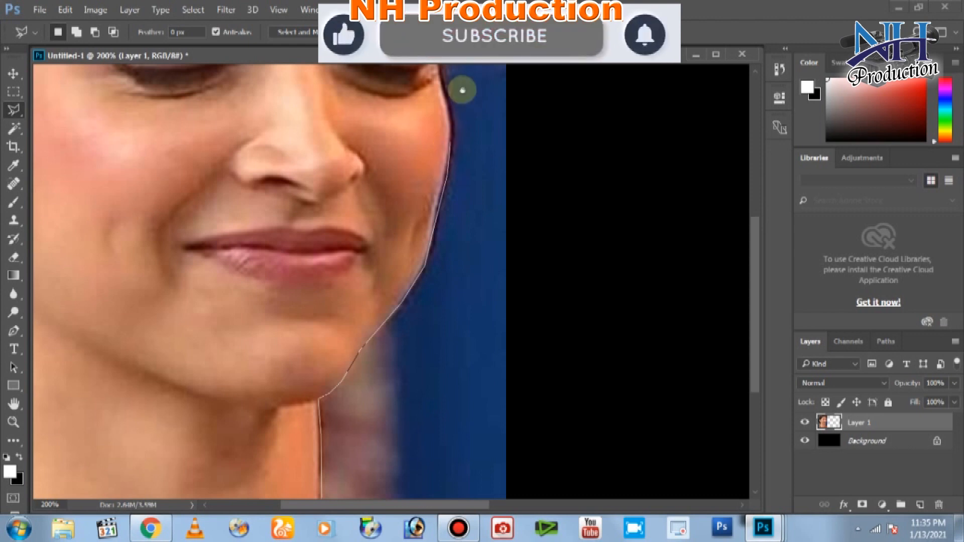
{"action": "left_click_drag", "start_coordinate": [462, 93], "coordinate": [462, 241]}
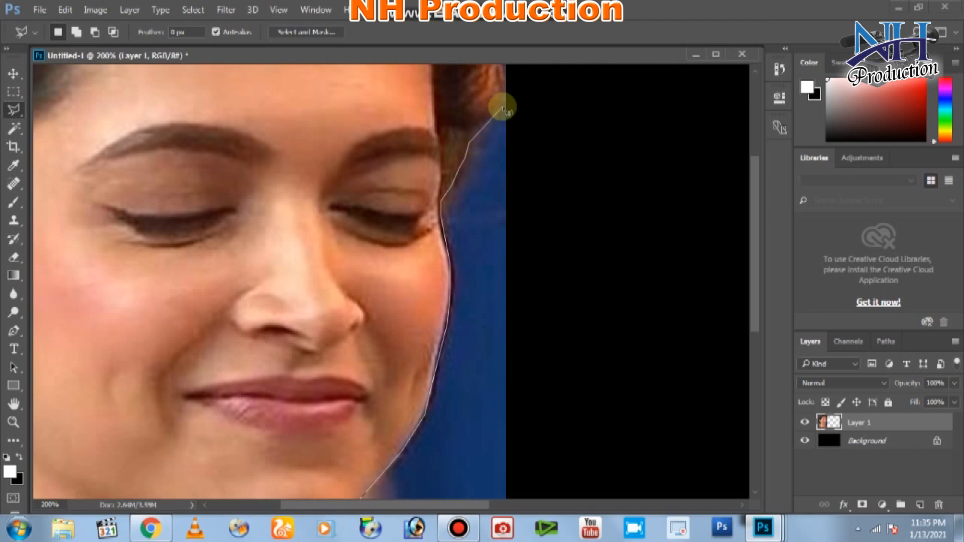
{"action": "left_click_drag", "start_coordinate": [505, 93], "coordinate": [506, 307]}
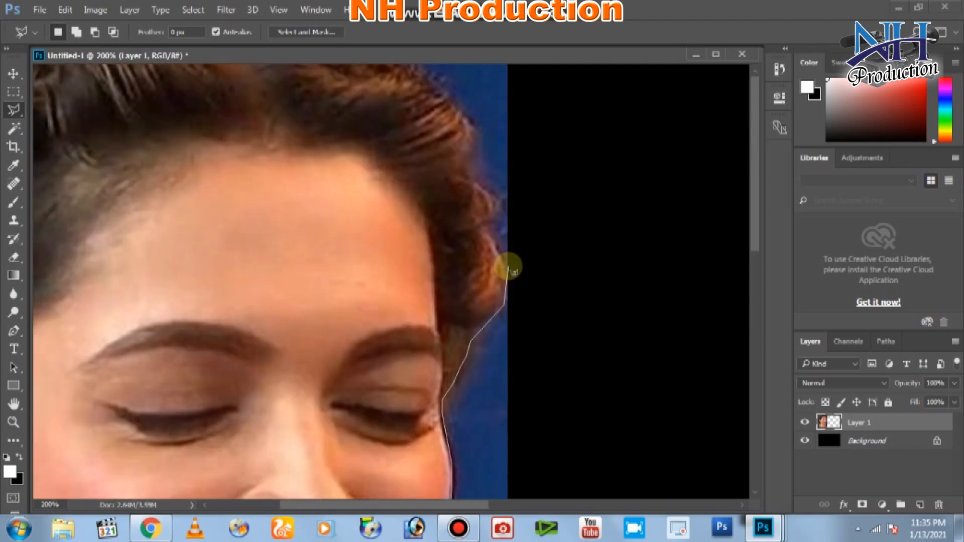
{"action": "left_click", "coordinate": [503, 249]}
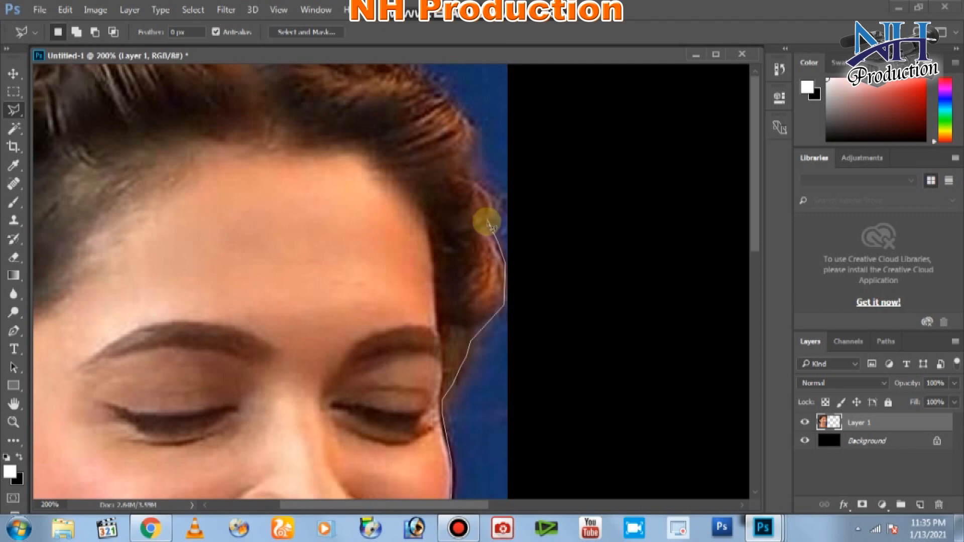
{"action": "left_click", "coordinate": [492, 199]}
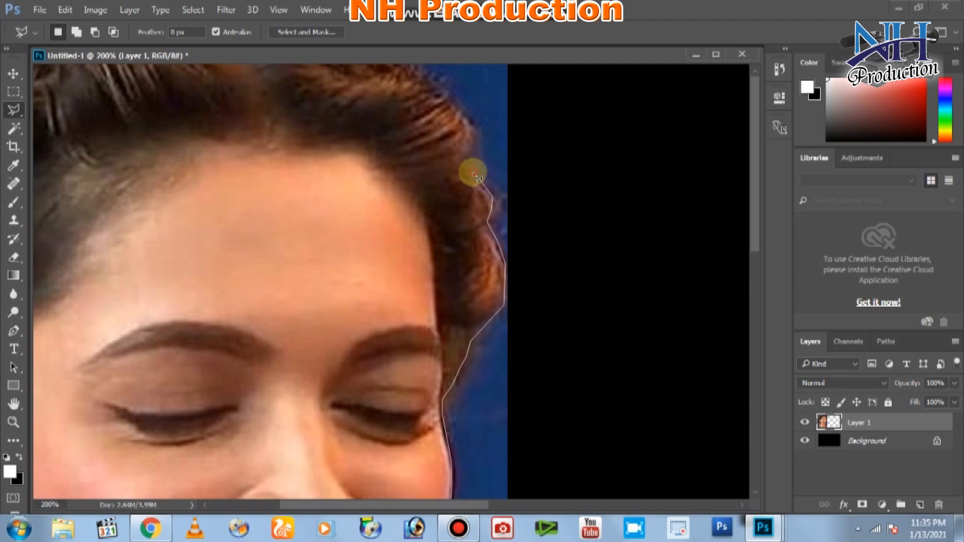
{"action": "left_click", "coordinate": [476, 123]}
{"action": "left_click", "coordinate": [453, 103]}
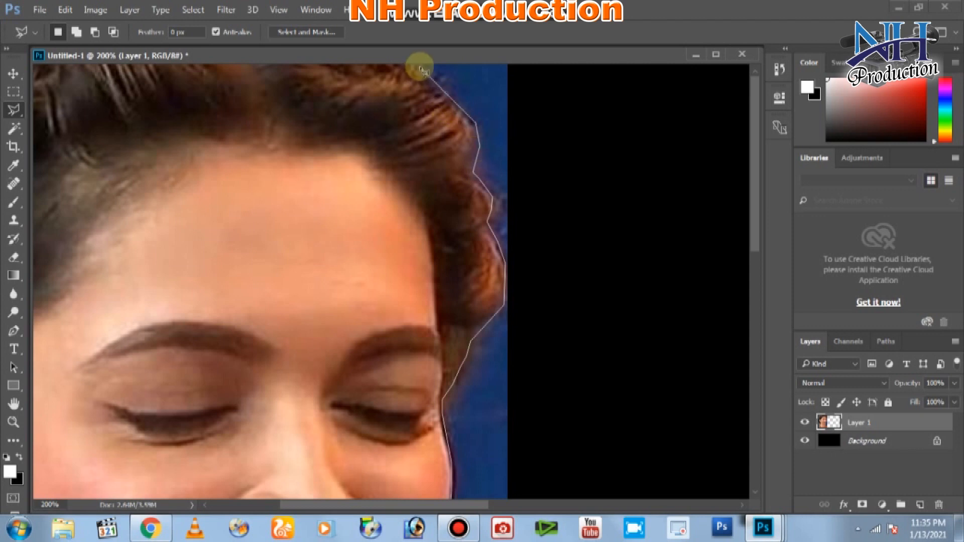
{"action": "double_click", "coordinate": [423, 64]}
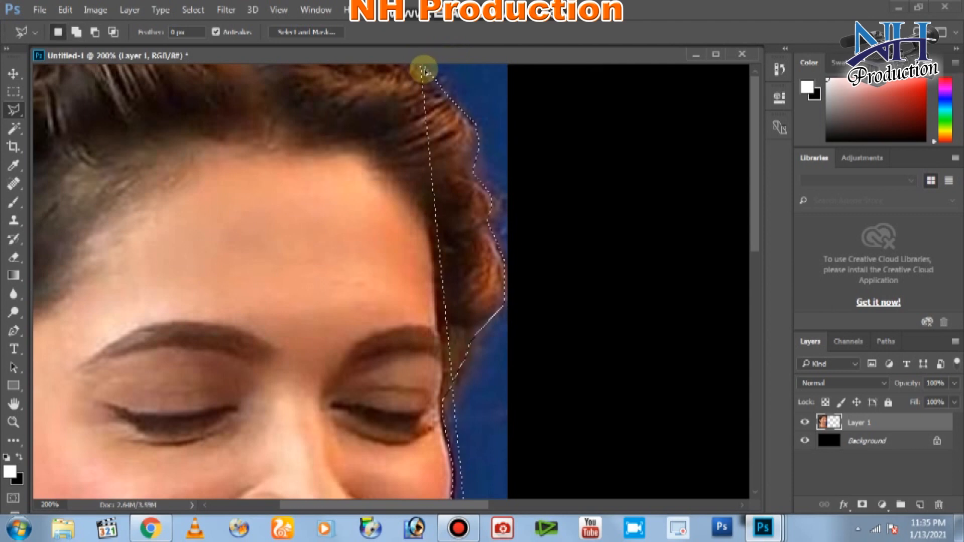
Add a top area to the selection, feather it and delete, then undo the deletion.
{"action": "key", "text": "shift"}
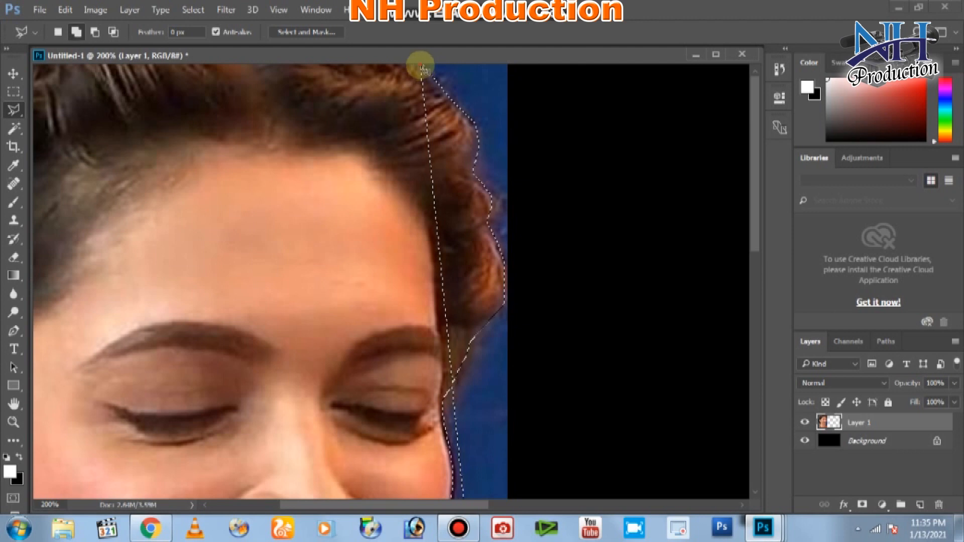
{"action": "left_click", "coordinate": [515, 60]}
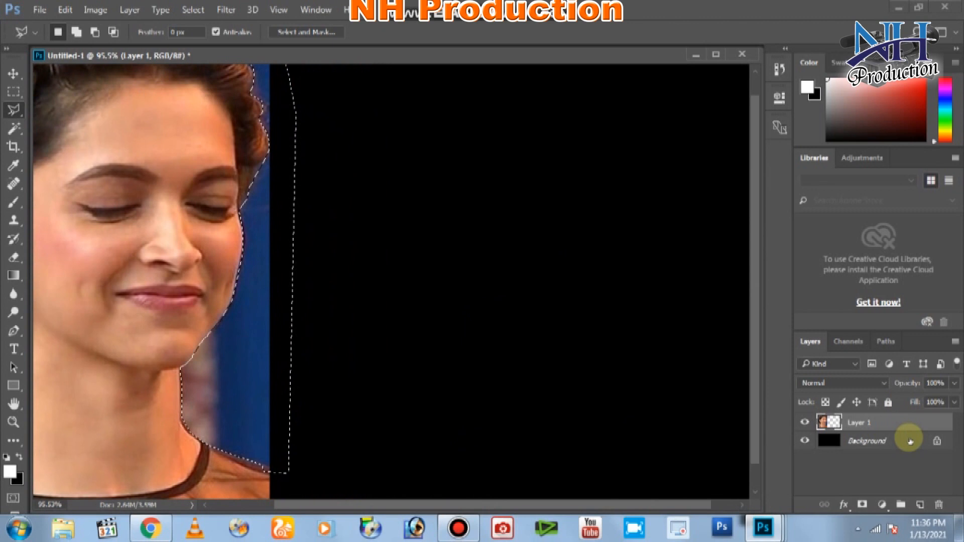
{"action": "right_click", "coordinate": [275, 335]}
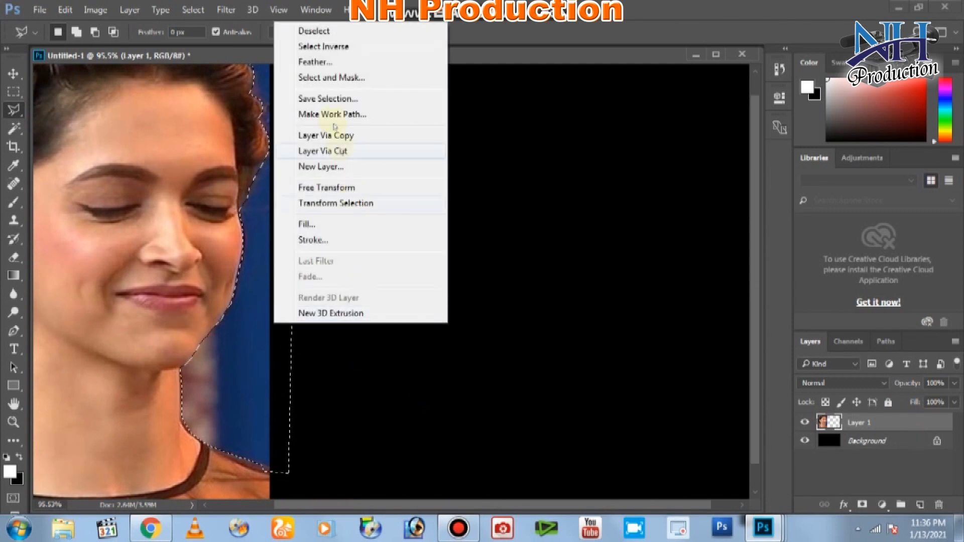
{"action": "left_click", "coordinate": [311, 62]}
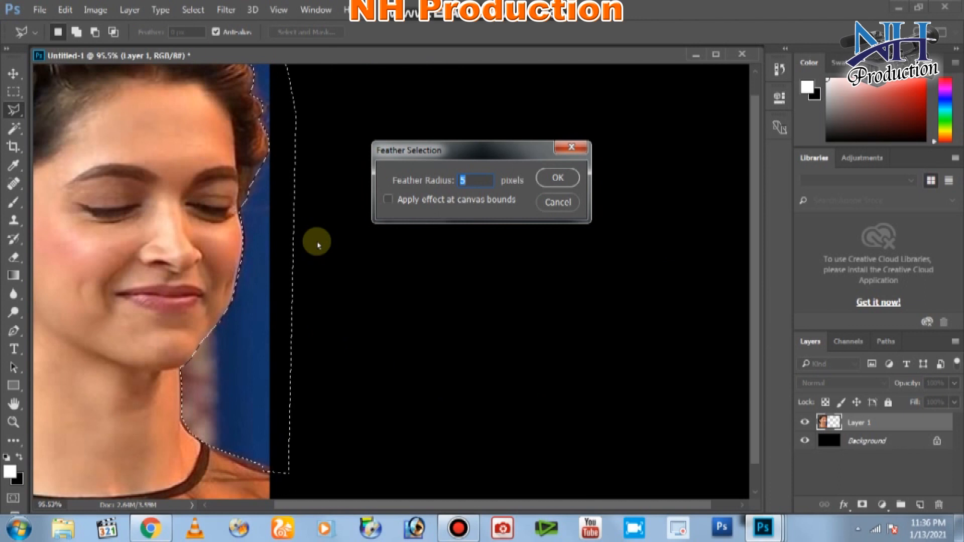
{"action": "key", "text": "Return"}
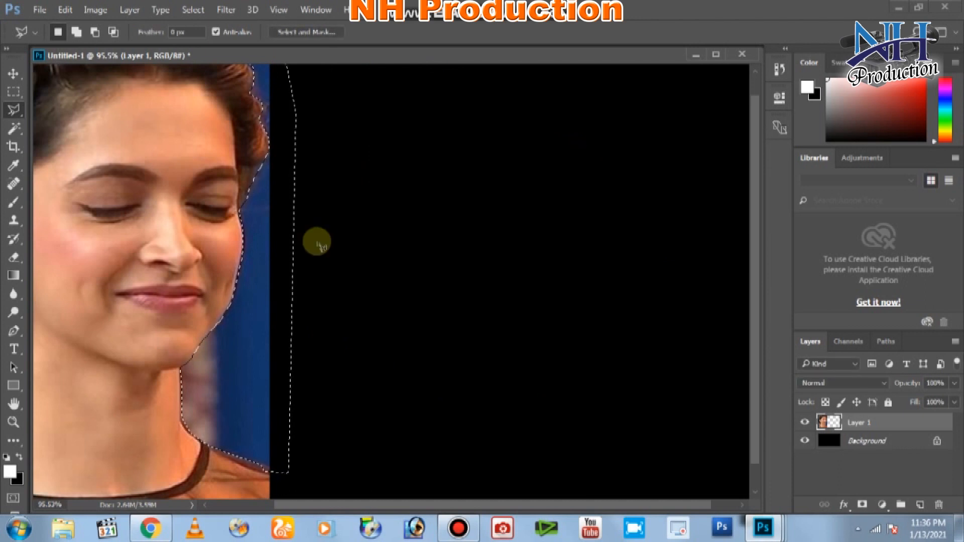
{"action": "key", "text": "Delete"}
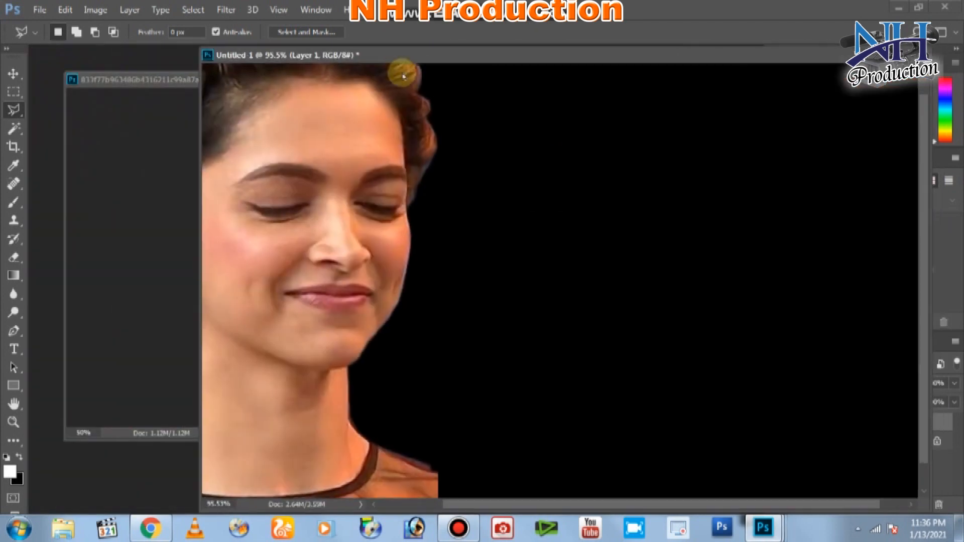
{"action": "scroll", "coordinate": [377, 241], "scroll_direction": "down", "scroll_amount": 4}
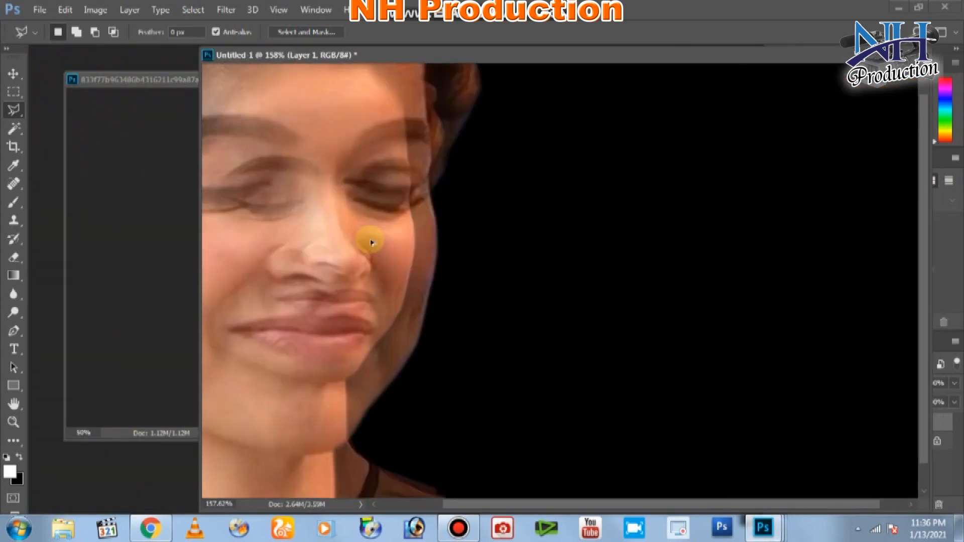
{"action": "scroll", "coordinate": [383, 282], "scroll_direction": "up", "scroll_amount": 2}
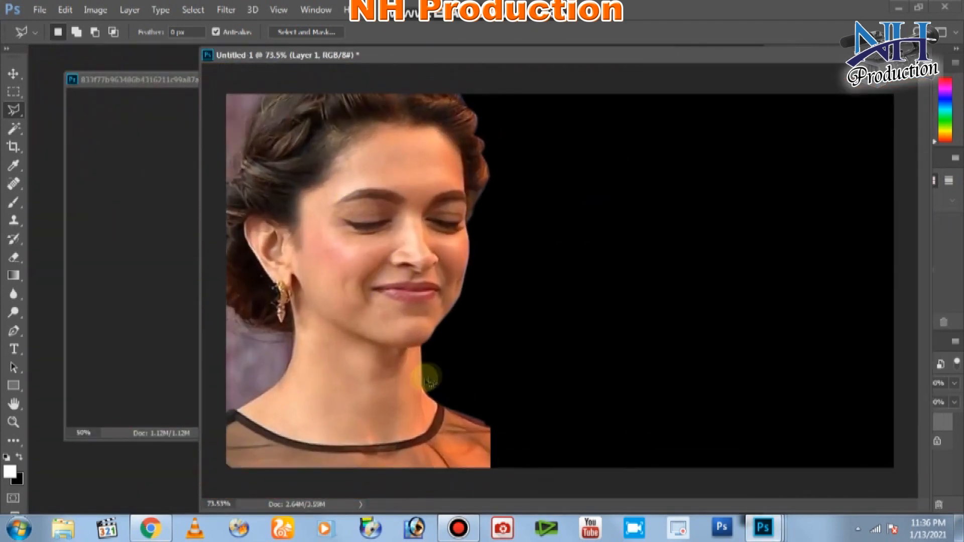
{"action": "key", "text": "ctrl+alt+z"}
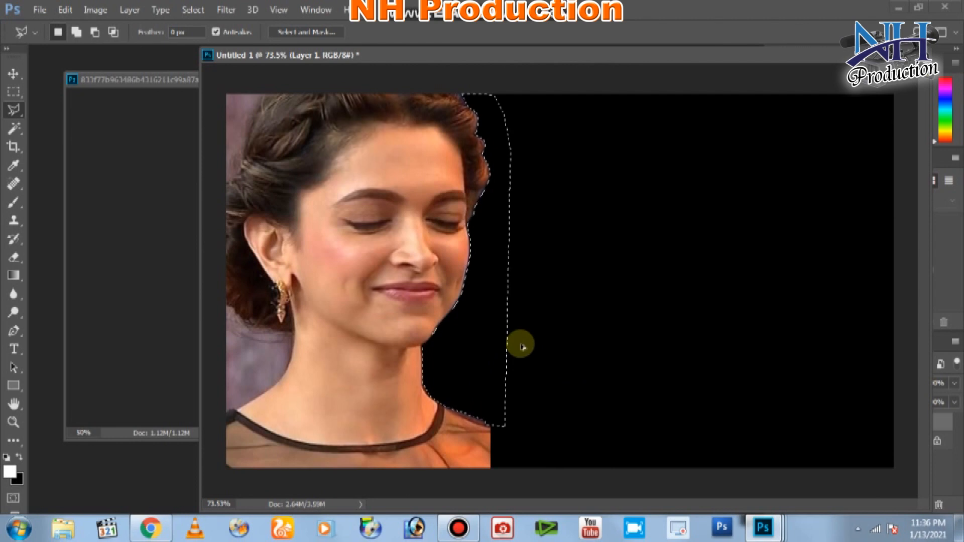
{"action": "key", "text": "ctrl+alt+z"}
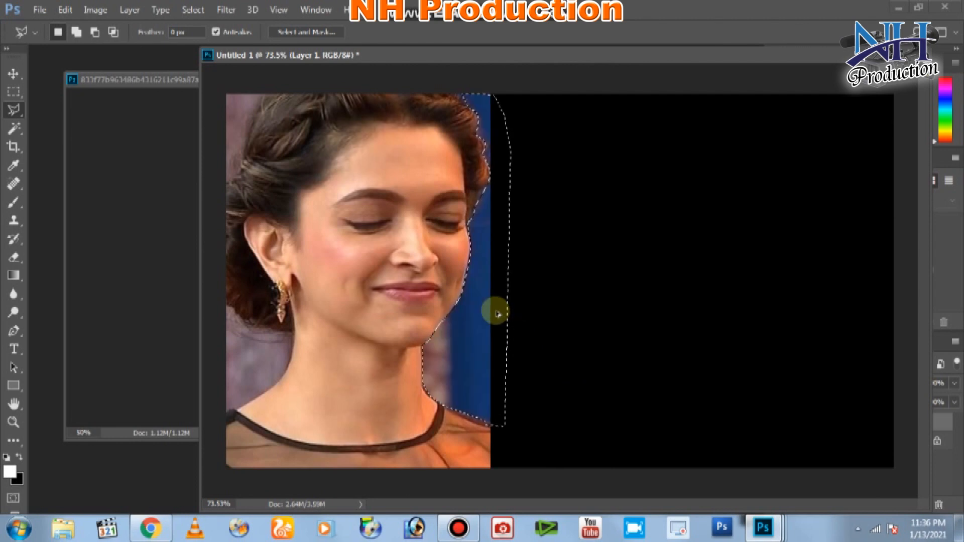
Feather the selection 2 px, delete the blue strip, and deselect.
{"action": "right_click", "coordinate": [485, 282]}
{"action": "left_click", "coordinate": [528, 253]}
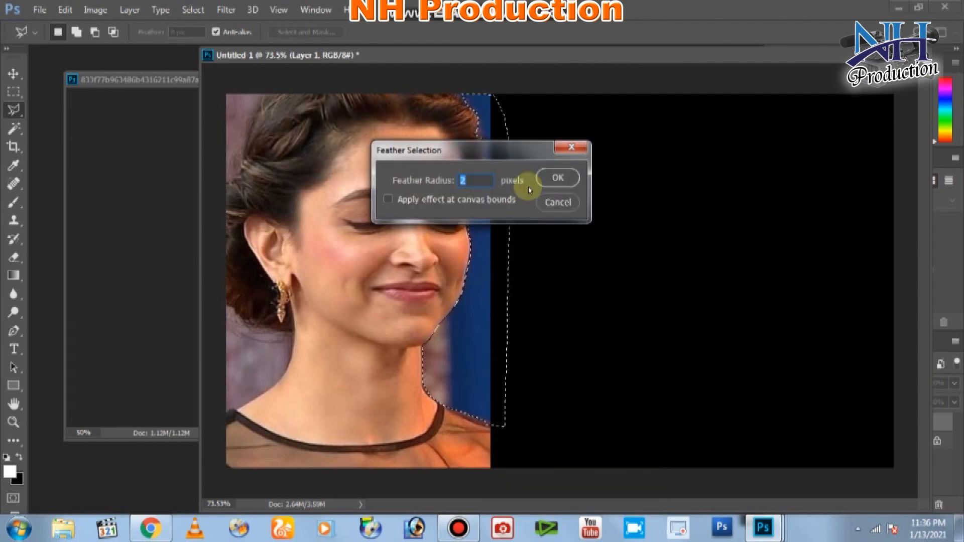
{"action": "left_click", "coordinate": [554, 177]}
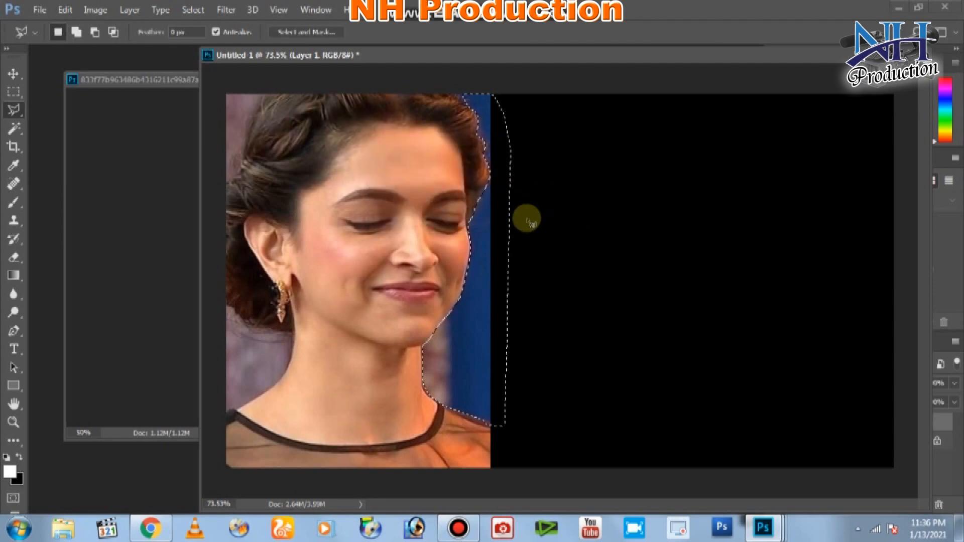
{"action": "key", "text": "Delete"}
{"action": "key", "text": "Delete"}
{"action": "left_click", "coordinate": [497, 220]}
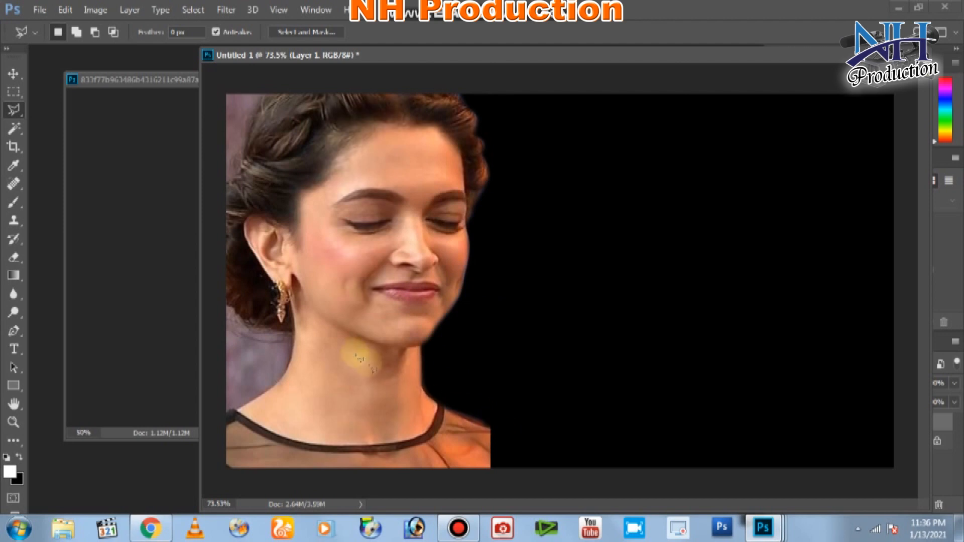
Outline the leftover fringe below her neck with the Polygonal Lasso, feather it and remove it.
{"action": "left_click", "coordinate": [478, 424]}
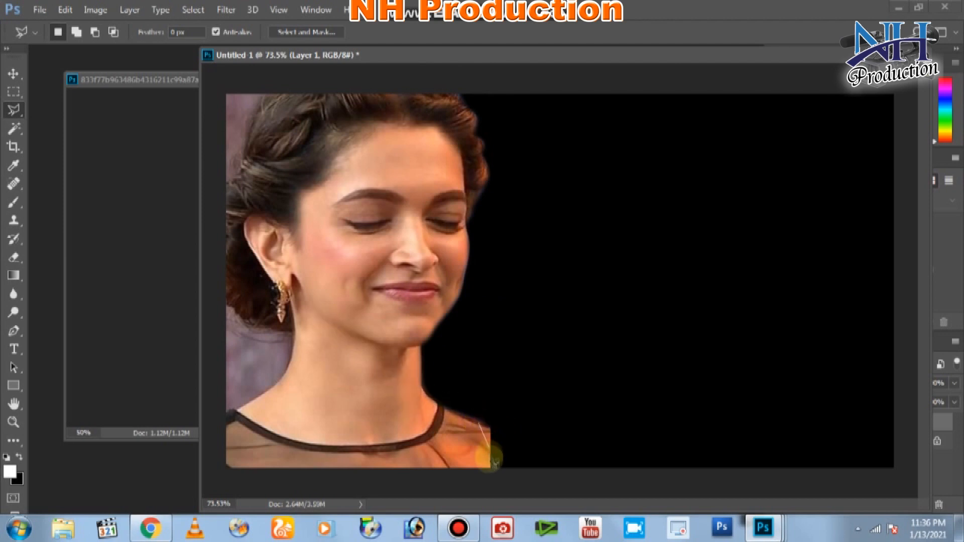
{"action": "left_click", "coordinate": [516, 478]}
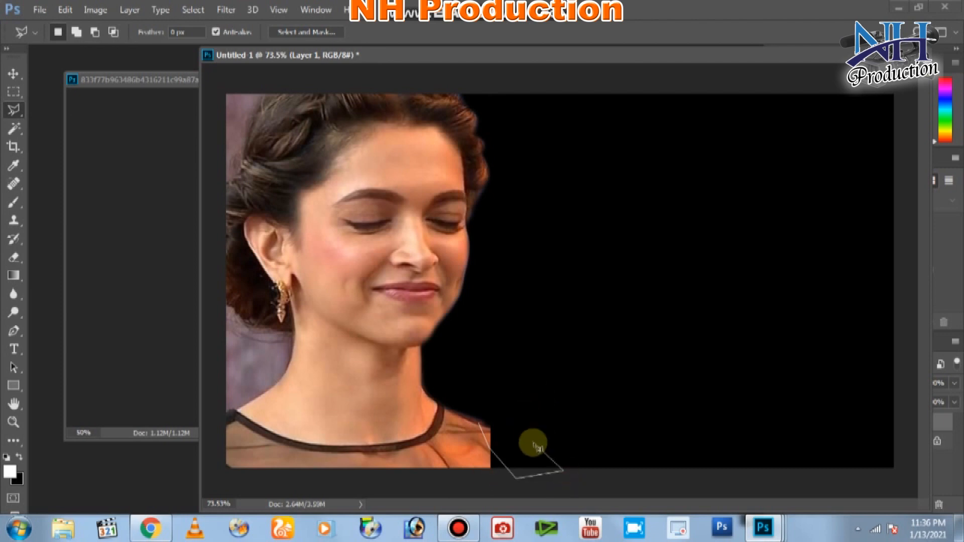
{"action": "key", "text": "BackSpace"}
{"action": "left_click", "coordinate": [482, 475]}
{"action": "left_click", "coordinate": [519, 467]}
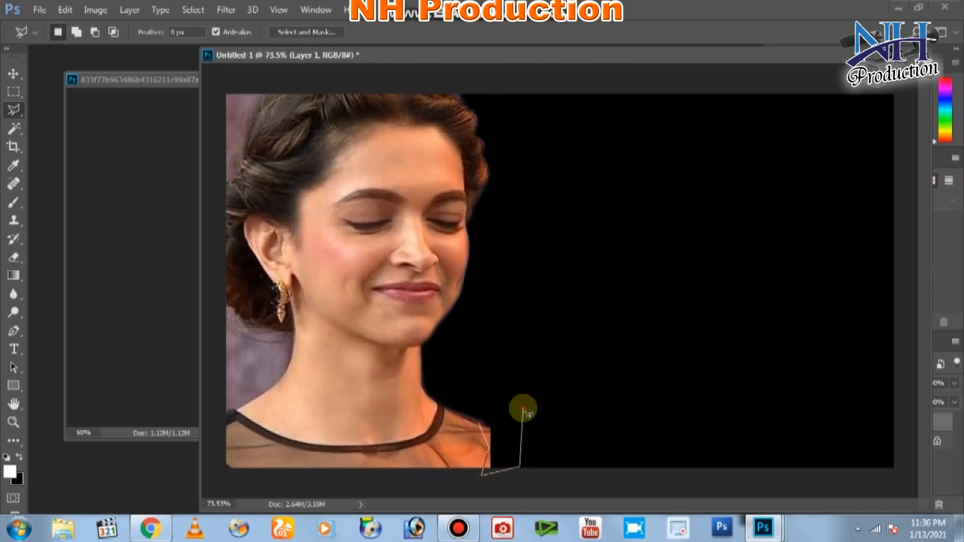
{"action": "left_click", "coordinate": [520, 402]}
{"action": "left_click", "coordinate": [487, 372]}
{"action": "right_click", "coordinate": [551, 397]}
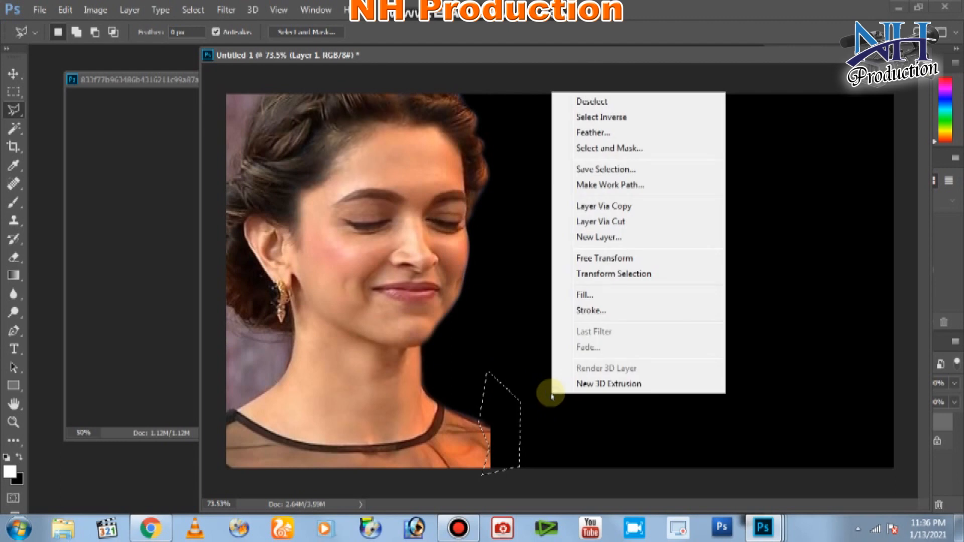
{"action": "left_click", "coordinate": [596, 133]}
{"action": "left_click", "coordinate": [556, 179]}
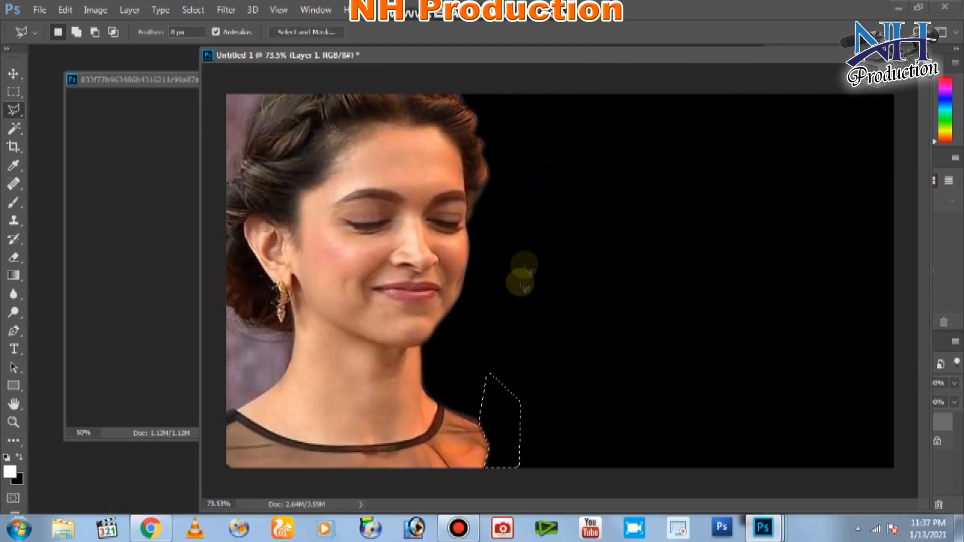
{"action": "key", "text": "ctrl+d"}
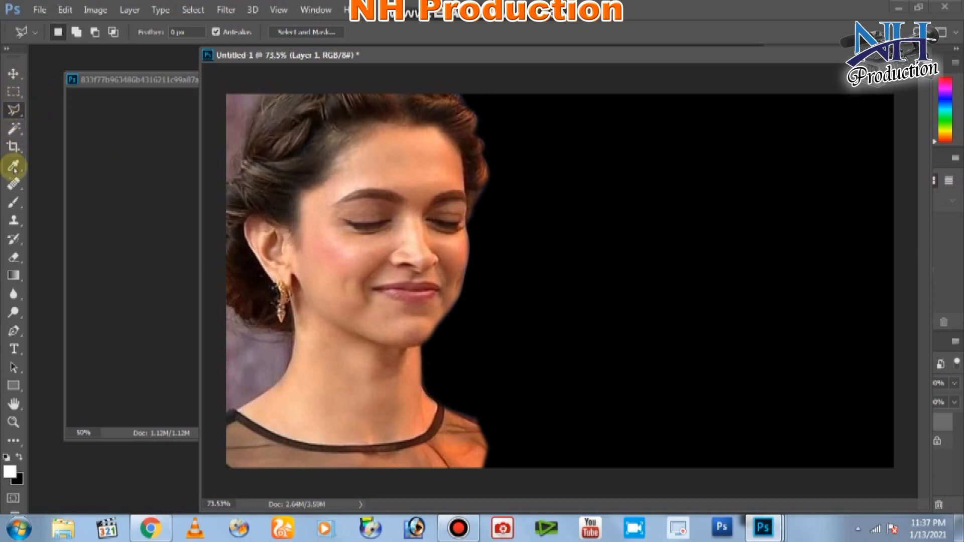
Magic Wand the purple background by her neck and hair, subtracting the hair with the lasso.
{"action": "left_click", "coordinate": [14, 128]}
{"action": "left_click", "coordinate": [244, 362]}
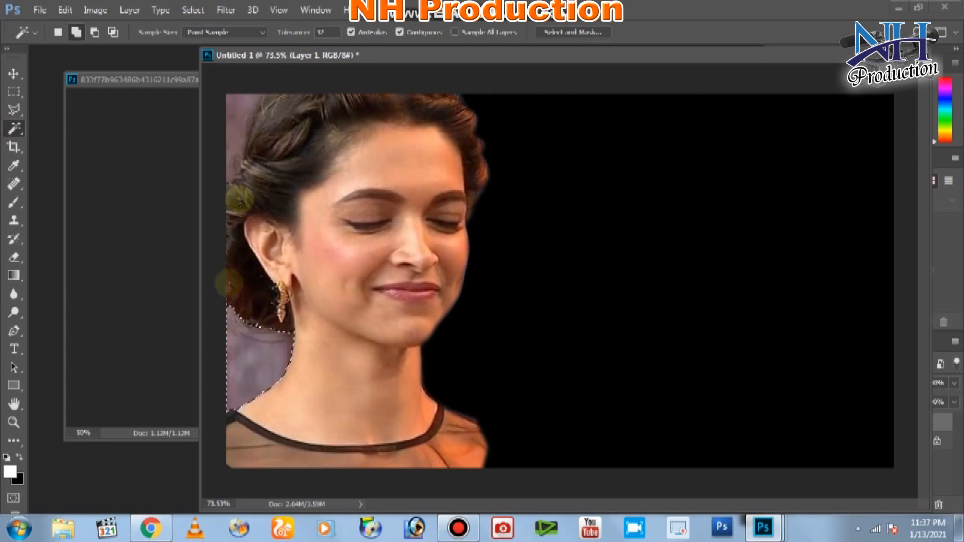
{"action": "left_click", "coordinate": [240, 114]}
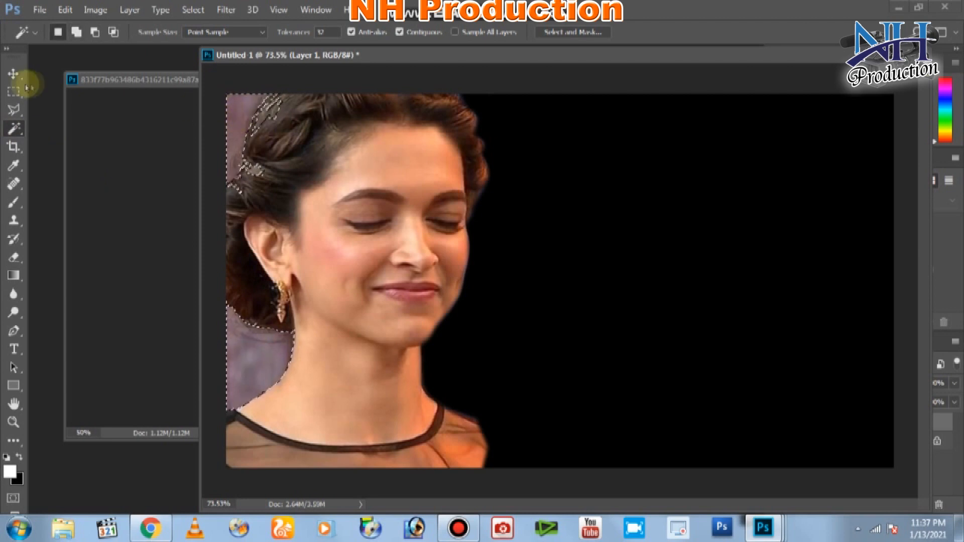
{"action": "left_click", "coordinate": [13, 109]}
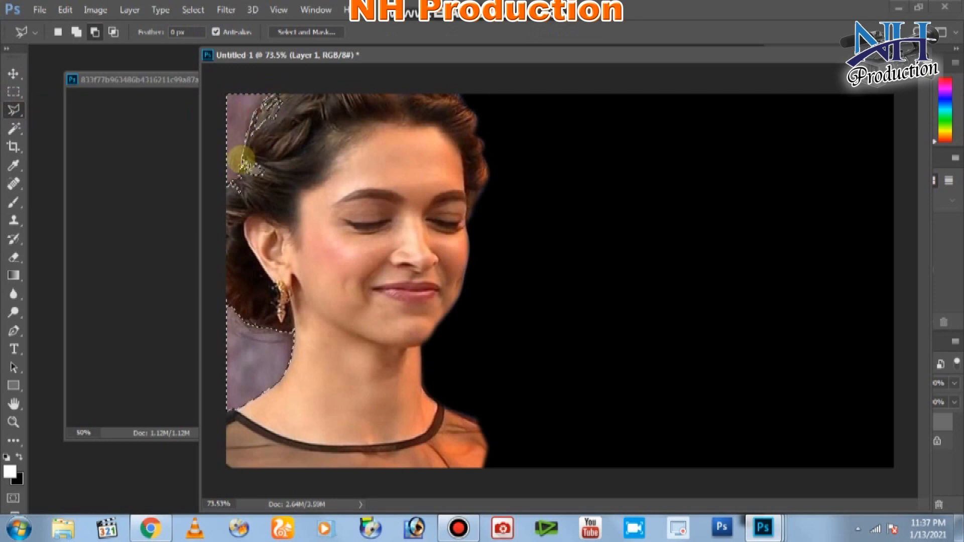
{"action": "left_click", "coordinate": [220, 186]}
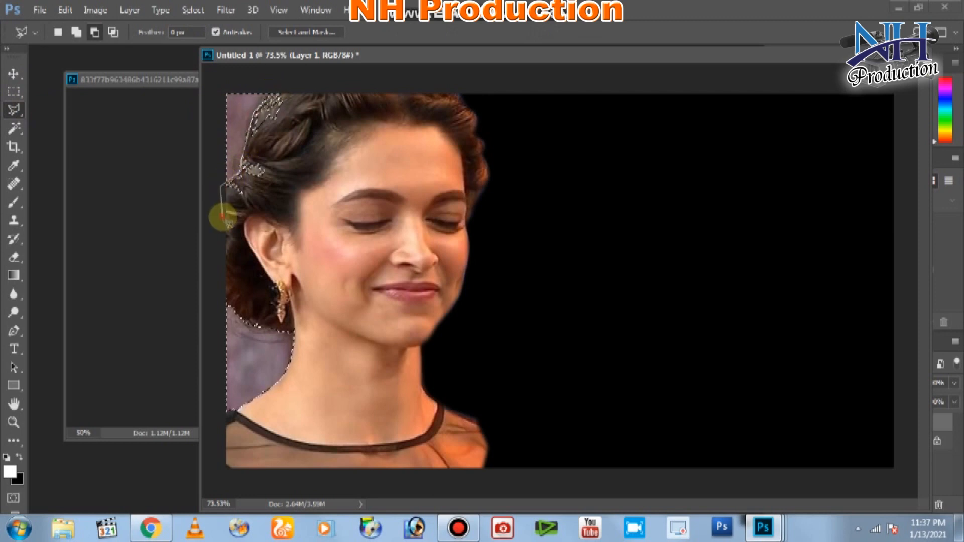
{"action": "left_click", "coordinate": [221, 215]}
{"action": "left_click", "coordinate": [285, 210]}
{"action": "double_click", "coordinate": [325, 99]}
Feather the selection 4 px and delete the purple background.
{"action": "right_click", "coordinate": [240, 98]}
{"action": "left_click", "coordinate": [281, 133]}
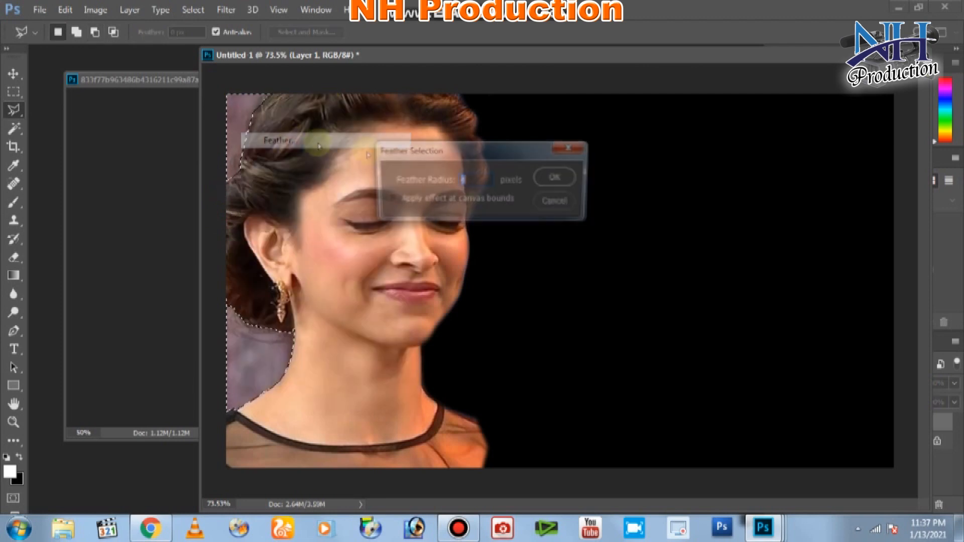
{"action": "left_click", "coordinate": [554, 178]}
{"action": "key", "text": "Delete"}
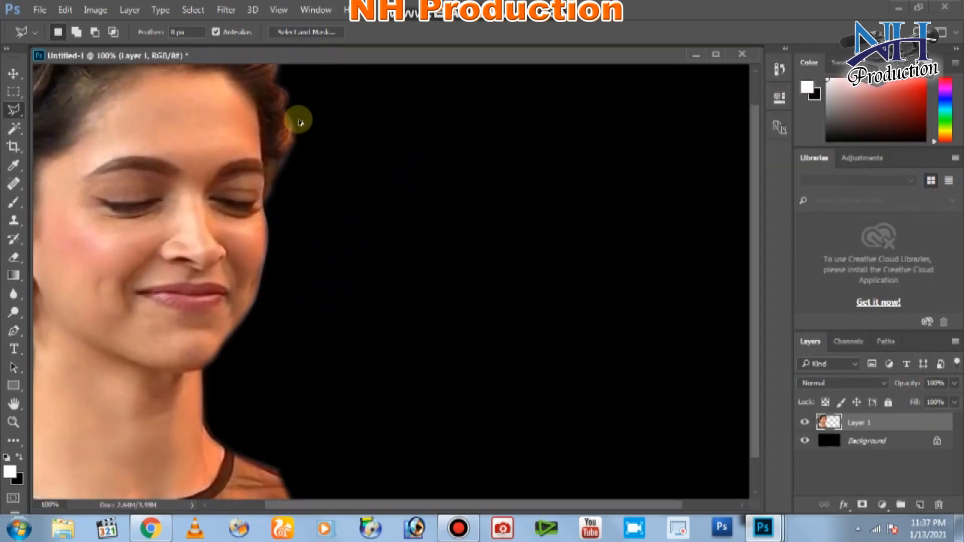
Zoom to 300% on her eyes, pick the Eraser Tool, and undo a trial stroke.
{"action": "key", "text": "ctrl+plus"}
{"action": "key", "text": "ctrl+plus"}
{"action": "mouse_move", "coordinate": [86, 199]}
{"action": "left_mouse_down"}
{"action": "mouse_move", "coordinate": [456, 378]}
{"action": "mouse_move", "coordinate": [516, 216]}
{"action": "mouse_move", "coordinate": [246, 221]}
{"action": "mouse_move", "coordinate": [345, 250]}
{"action": "left_mouse_up"}
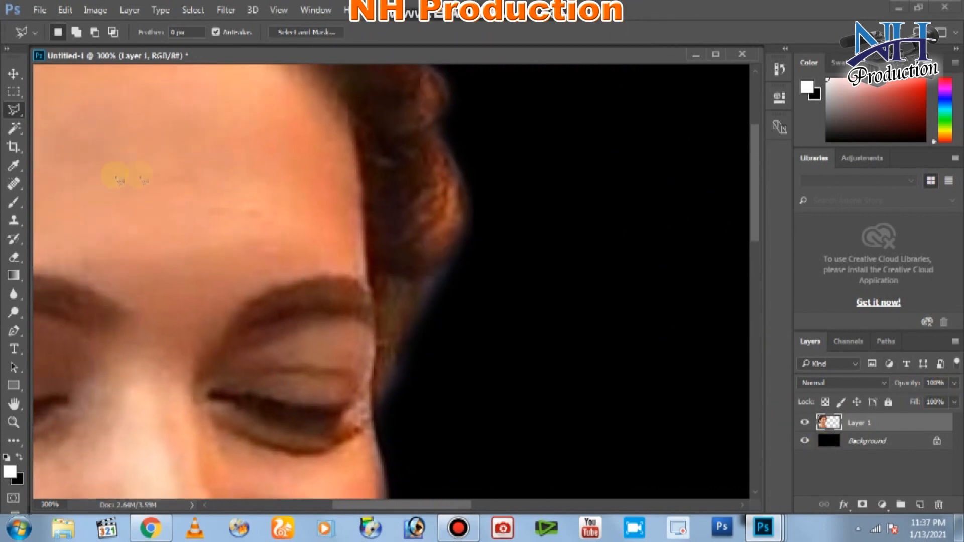
{"action": "left_click", "coordinate": [15, 258]}
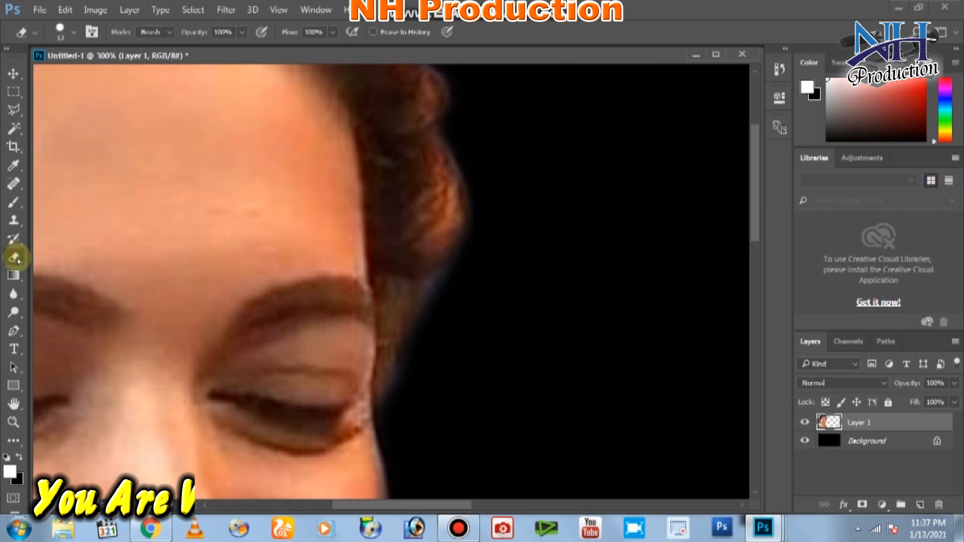
{"action": "right_click", "coordinate": [15, 258]}
{"action": "left_click", "coordinate": [60, 255]}
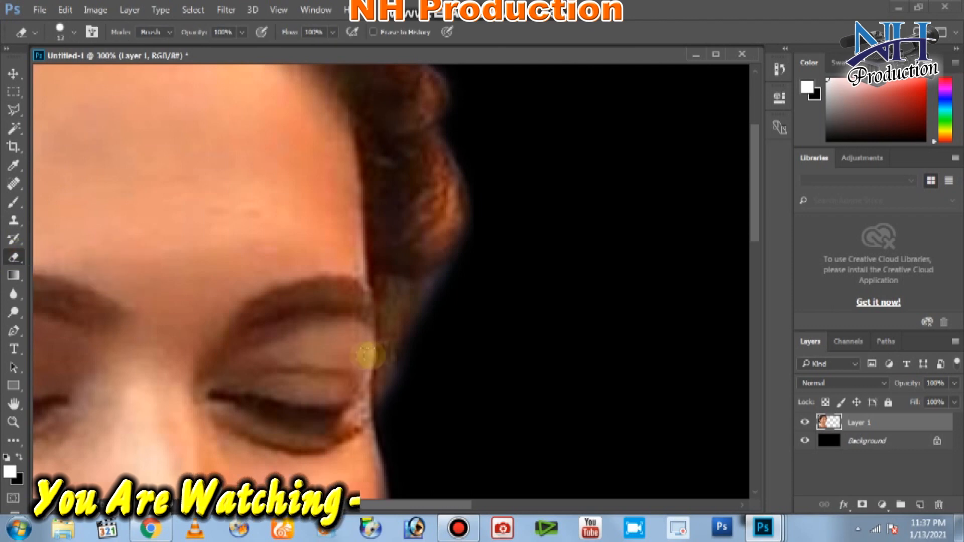
{"action": "mouse_move", "coordinate": [397, 389]}
{"action": "left_mouse_down"}
{"action": "mouse_move", "coordinate": [431, 301]}
{"action": "mouse_move", "coordinate": [458, 271]}
{"action": "mouse_move", "coordinate": [403, 405]}
{"action": "mouse_move", "coordinate": [444, 286]}
{"action": "left_mouse_up"}
{"action": "key", "text": "ctrl+z"}
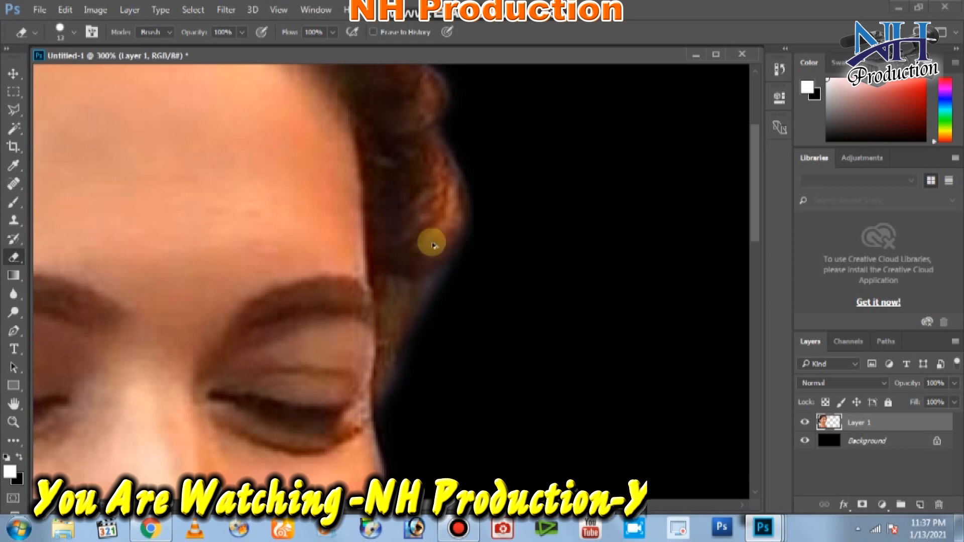
Set eraser Flow to 52% and Opacity to 38%, then softly erase the bluish hair-edge fringe.
{"action": "left_click", "coordinate": [333, 32]}
{"action": "left_click_drag", "start_coordinate": [332, 49], "coordinate": [302, 49]}
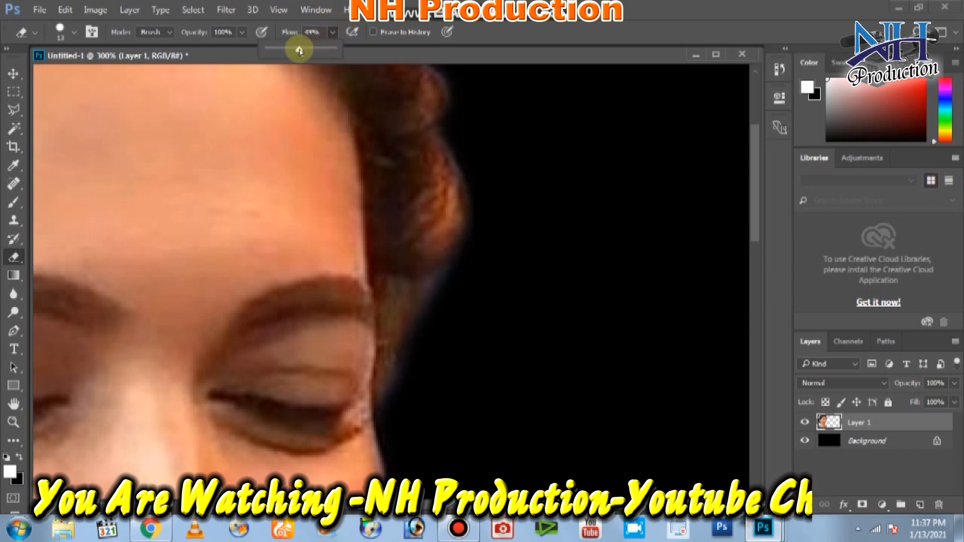
{"action": "left_click", "coordinate": [243, 34]}
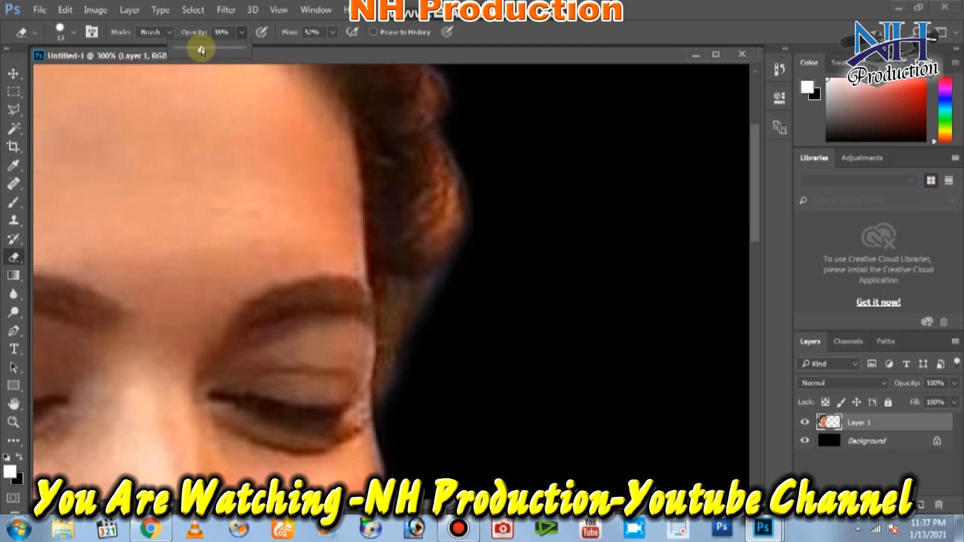
{"action": "mouse_move", "coordinate": [393, 411]}
{"action": "left_mouse_down"}
{"action": "mouse_move", "coordinate": [408, 359]}
{"action": "mouse_move", "coordinate": [387, 400]}
{"action": "mouse_move", "coordinate": [416, 350]}
{"action": "left_mouse_up"}
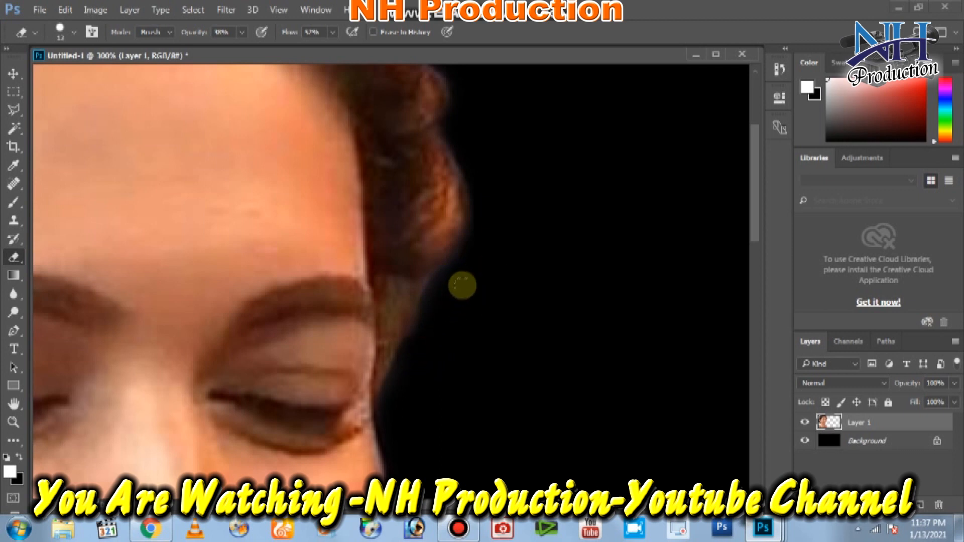
{"action": "scroll", "coordinate": [527, 231], "scroll_direction": "up", "scroll_amount": 4}
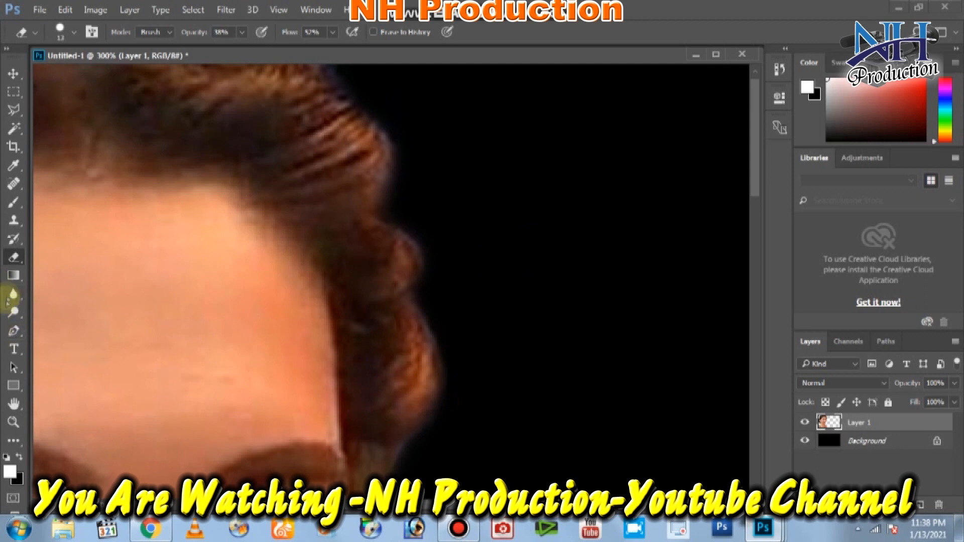
{"action": "left_click", "coordinate": [13, 294]}
Darken the hair curl and upper hair edges with the Burn Tool so the fringe blends in.
{"action": "right_click", "coordinate": [14, 317]}
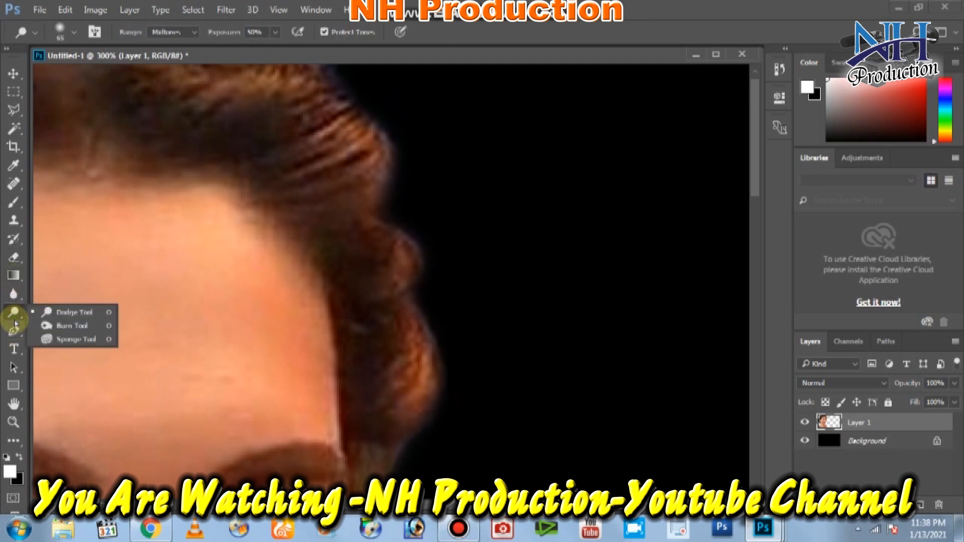
{"action": "left_click", "coordinate": [47, 325]}
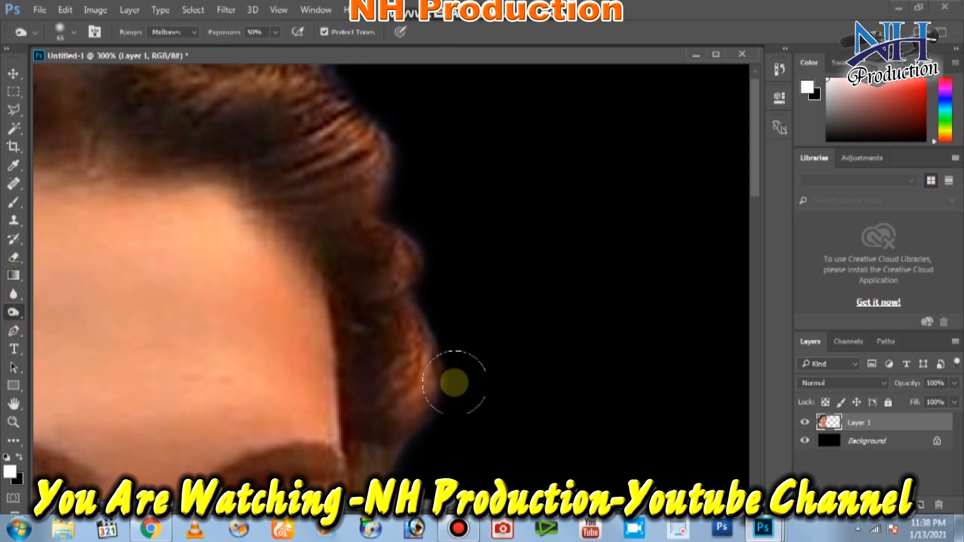
{"action": "mouse_move", "coordinate": [442, 390]}
{"action": "left_mouse_down"}
{"action": "mouse_move", "coordinate": [402, 262]}
{"action": "mouse_move", "coordinate": [447, 379]}
{"action": "mouse_move", "coordinate": [406, 208]}
{"action": "mouse_move", "coordinate": [410, 271]}
{"action": "left_mouse_up"}
{"action": "left_click_drag", "start_coordinate": [407, 203], "coordinate": [522, 361]}
{"action": "mouse_move", "coordinate": [516, 191]}
{"action": "left_mouse_down"}
{"action": "mouse_move", "coordinate": [507, 159]}
{"action": "mouse_move", "coordinate": [416, 55]}
{"action": "mouse_move", "coordinate": [515, 155]}
{"action": "left_mouse_up"}
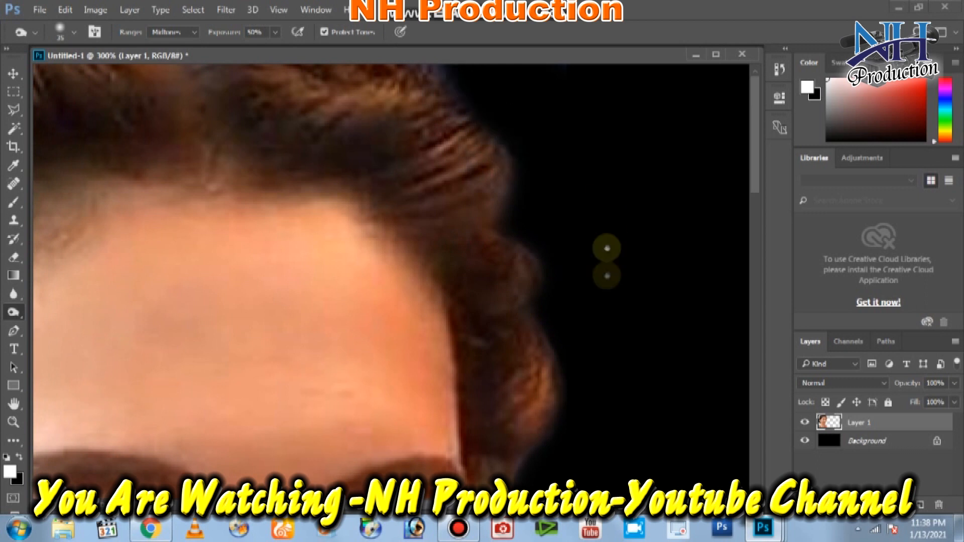
{"action": "scroll", "coordinate": [577, 150], "scroll_direction": "down", "scroll_amount": 5}
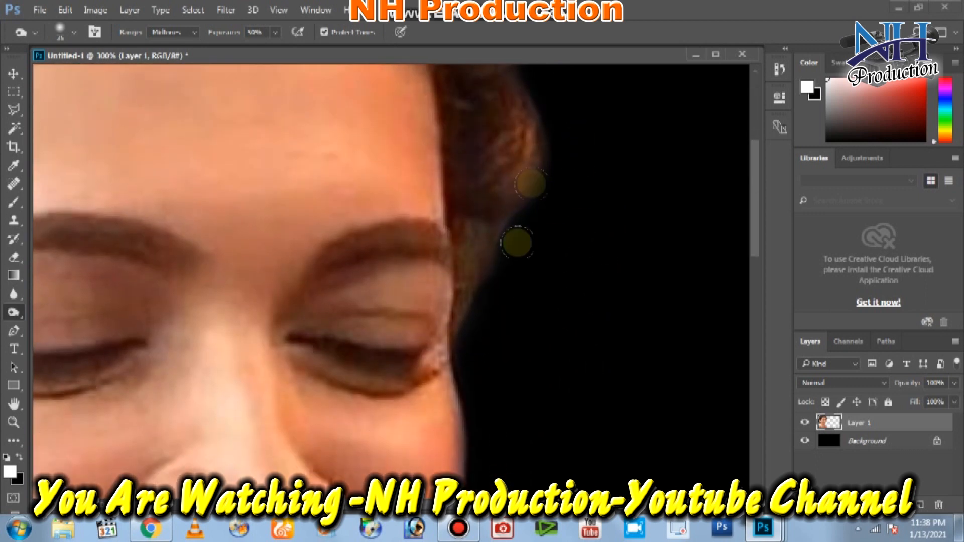
{"action": "scroll", "coordinate": [544, 338], "scroll_direction": "up", "scroll_amount": 5}
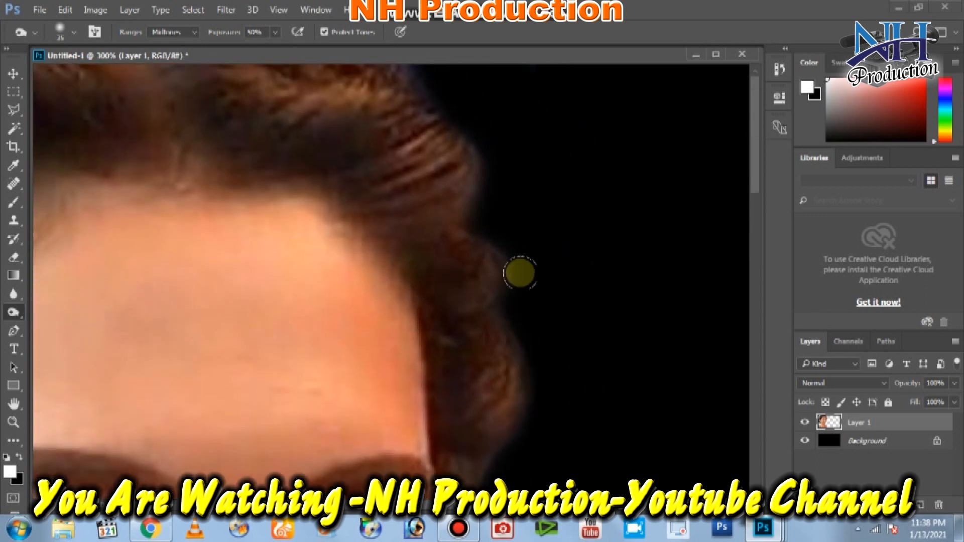
{"action": "key", "text": "ctrl+minus"}
{"action": "key", "text": "ctrl+minus"}
{"action": "key", "text": "ctrl+minus"}
{"action": "left_click_drag", "start_coordinate": [256, 50], "coordinate": [358, 99]}
Apply Brightness/Contrast to the portrait with Brightness 6 and Contrast 32.
{"action": "key", "text": "alt+i"}
{"action": "key", "text": "j"}
{"action": "key", "text": "s"}
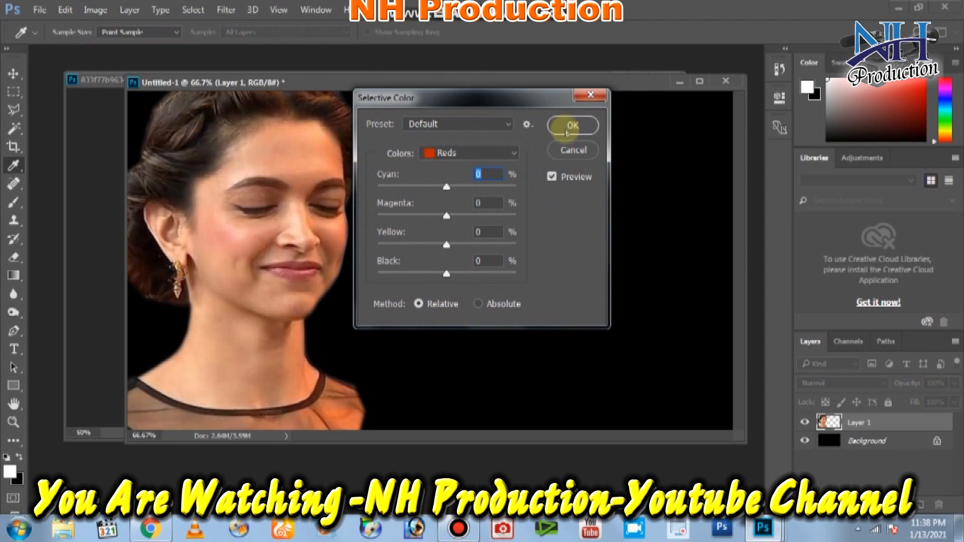
{"action": "left_click", "coordinate": [574, 150]}
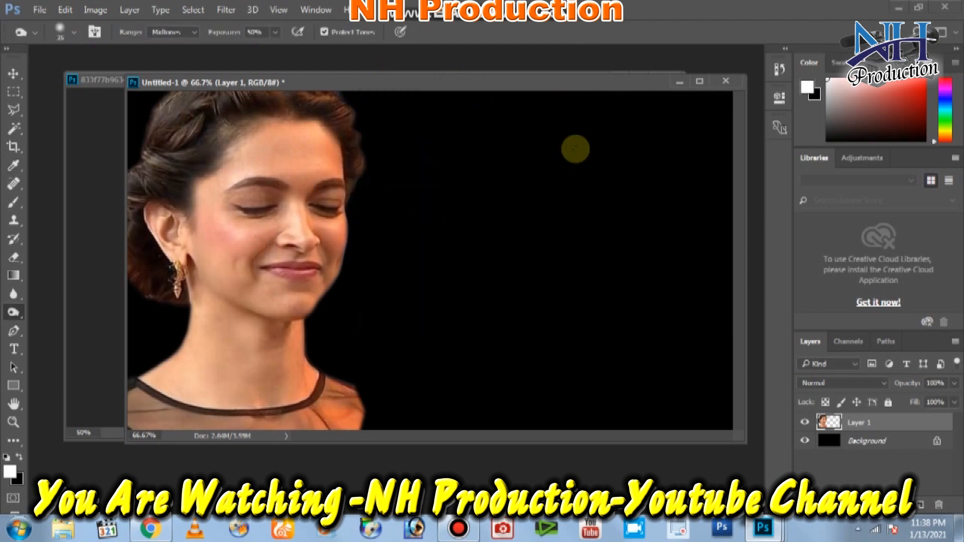
{"action": "key", "text": "alt+i"}
{"action": "key", "text": "j"}
{"action": "key", "text": "b"}
{"action": "mouse_move", "coordinate": [450, 203]}
{"action": "left_mouse_down"}
{"action": "mouse_move", "coordinate": [516, 206]}
{"action": "mouse_move", "coordinate": [465, 201]}
{"action": "left_mouse_up"}
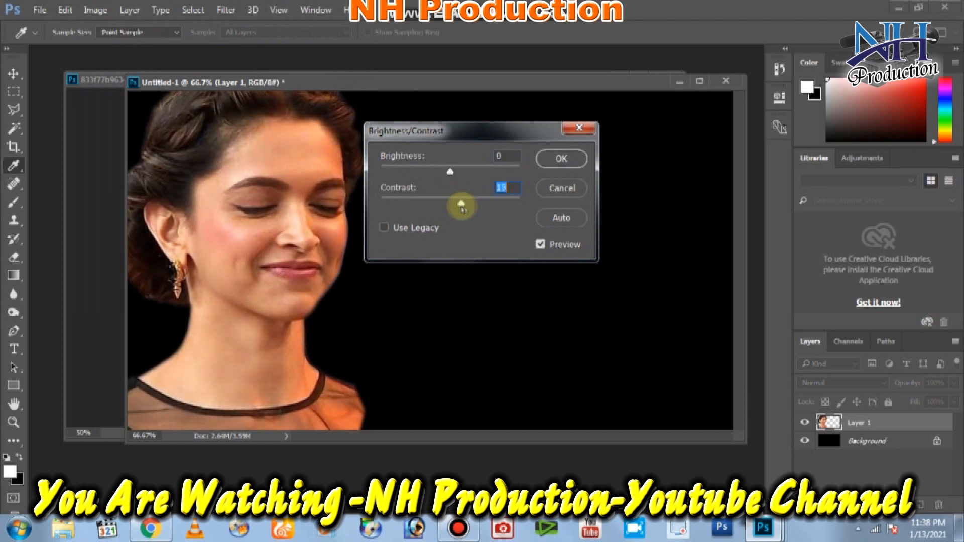
{"action": "left_click_drag", "start_coordinate": [452, 172], "coordinate": [454, 175]}
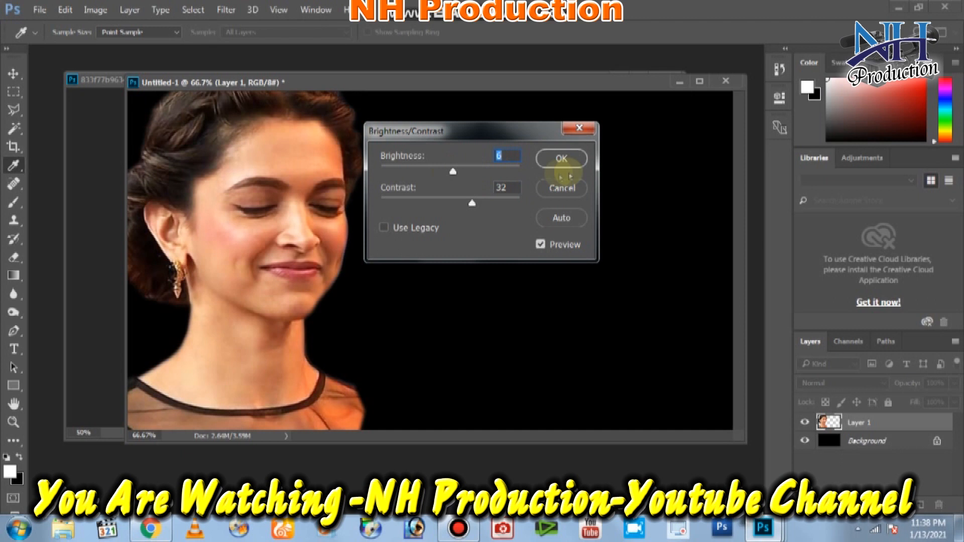
{"action": "left_click", "coordinate": [561, 159]}
Deepen the portrait's Blacks by +6 using Selective Color with the Default preset.
{"action": "key", "text": "alt+i"}
{"action": "key", "text": "a"}
{"action": "key", "text": "s"}
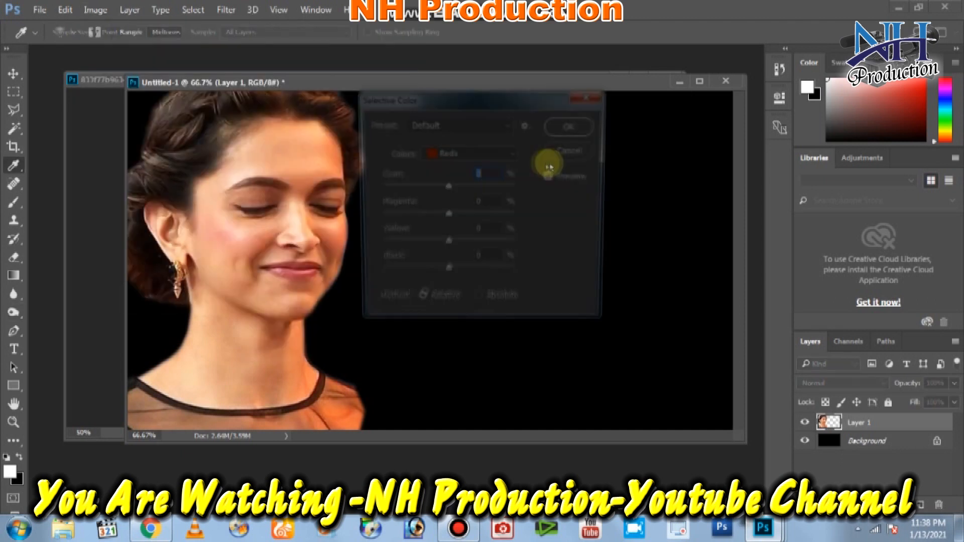
{"action": "left_click", "coordinate": [457, 119]}
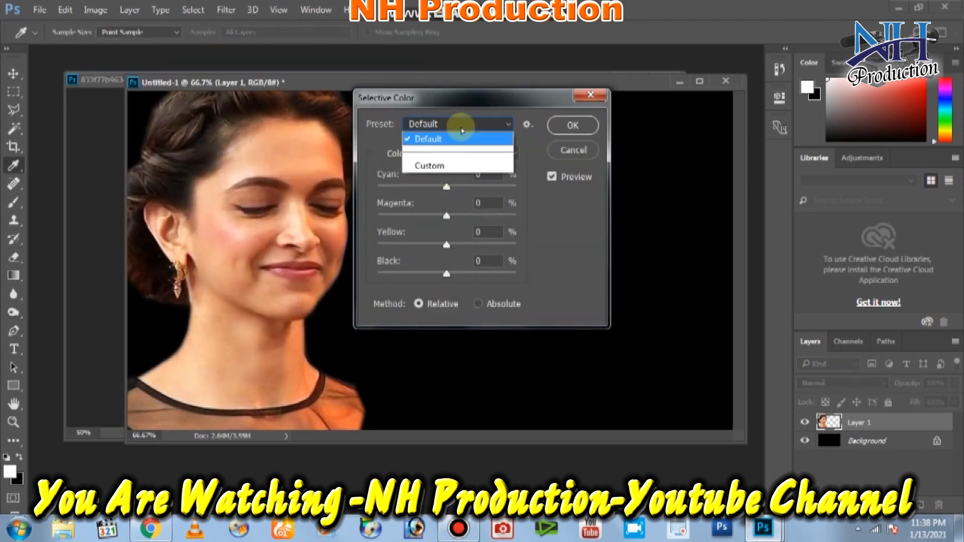
{"action": "left_click", "coordinate": [457, 122]}
{"action": "left_click", "coordinate": [453, 160]}
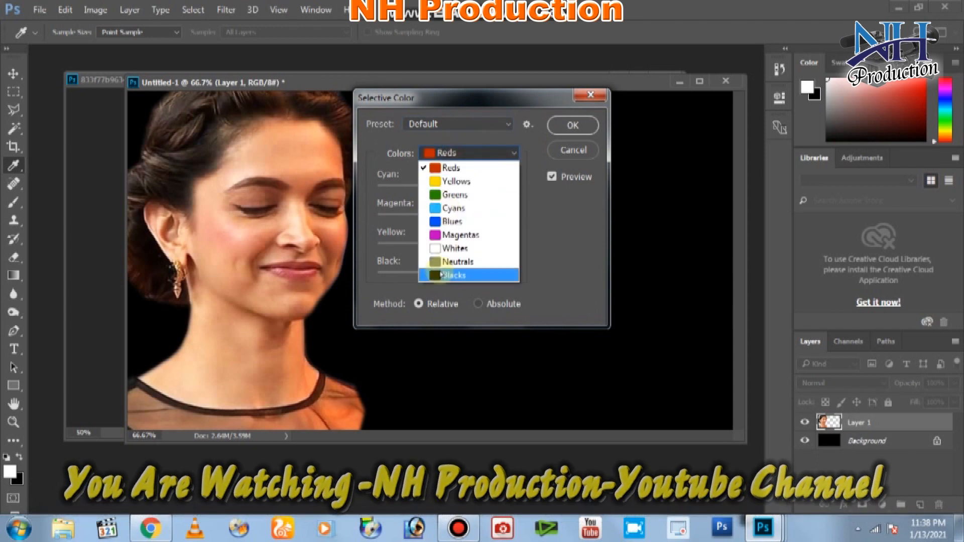
{"action": "left_click", "coordinate": [459, 273]}
{"action": "left_click_drag", "start_coordinate": [458, 273], "coordinate": [467, 274]}
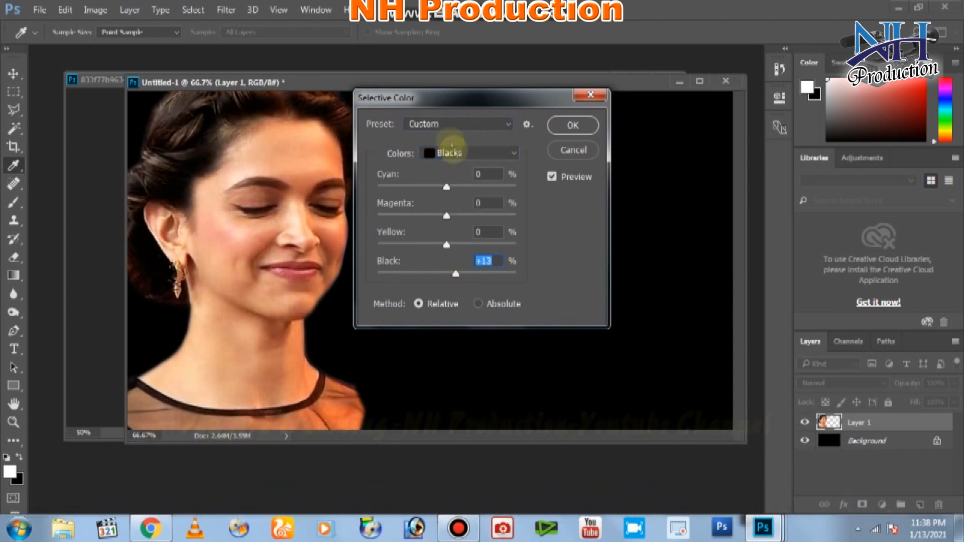
{"action": "left_click_drag", "start_coordinate": [441, 98], "coordinate": [621, 118]}
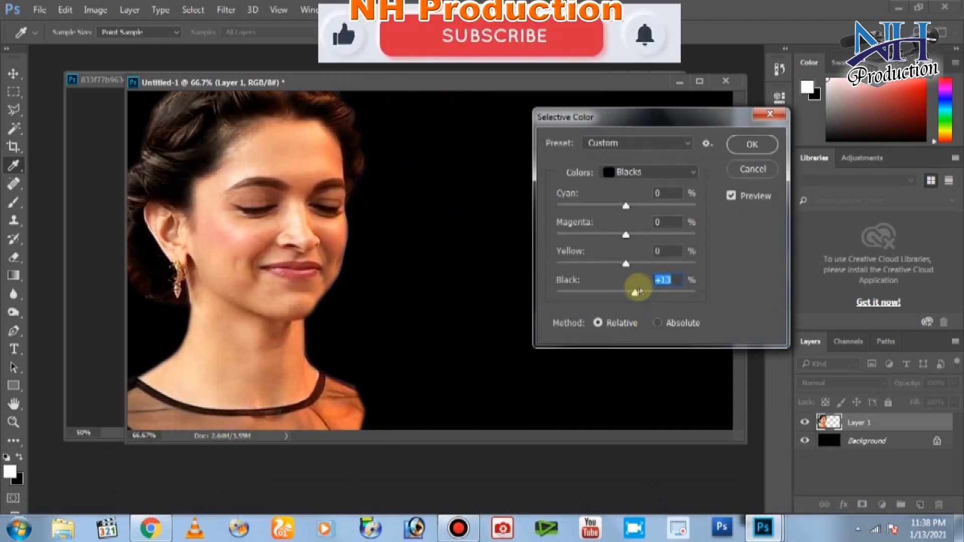
{"action": "left_click_drag", "start_coordinate": [636, 291], "coordinate": [630, 295]}
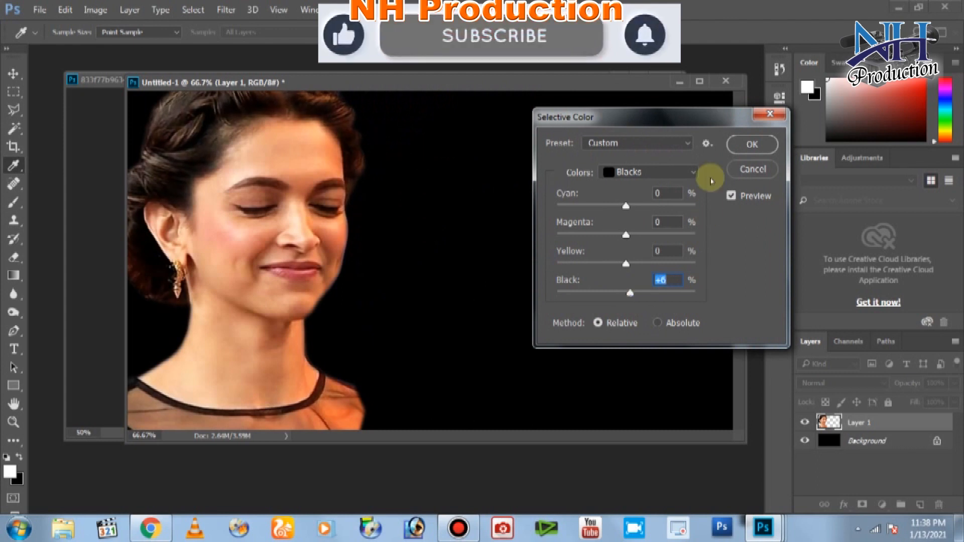
{"action": "left_click", "coordinate": [752, 144]}
{"action": "key", "text": "o"}
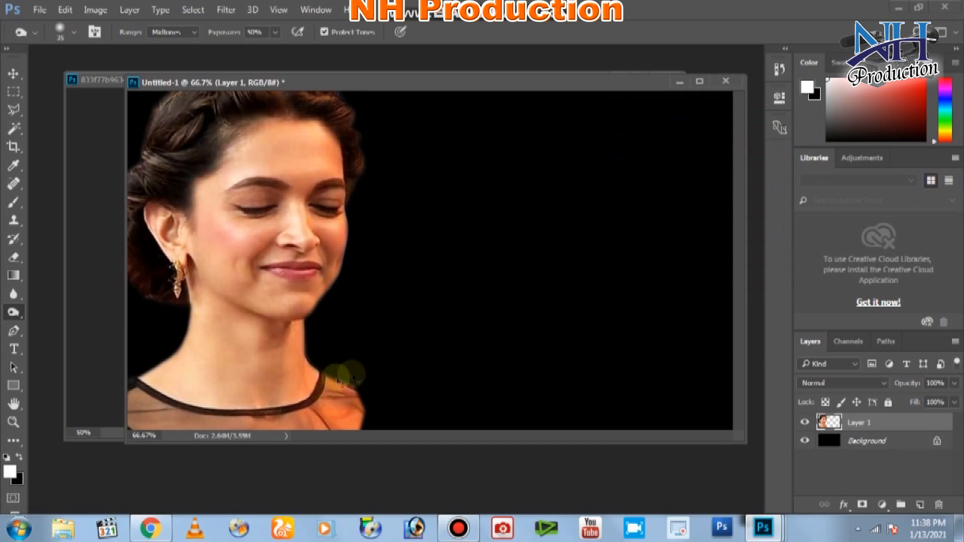
{"action": "key", "text": "ctrl+t"}
Scale the portrait up to about 113% and commit the transform, viewing at 66.7%.
{"action": "scroll", "coordinate": [367, 382], "scroll_direction": "up", "scroll_amount": 1}
{"action": "scroll", "coordinate": [368, 383], "scroll_direction": "down", "scroll_amount": 4}
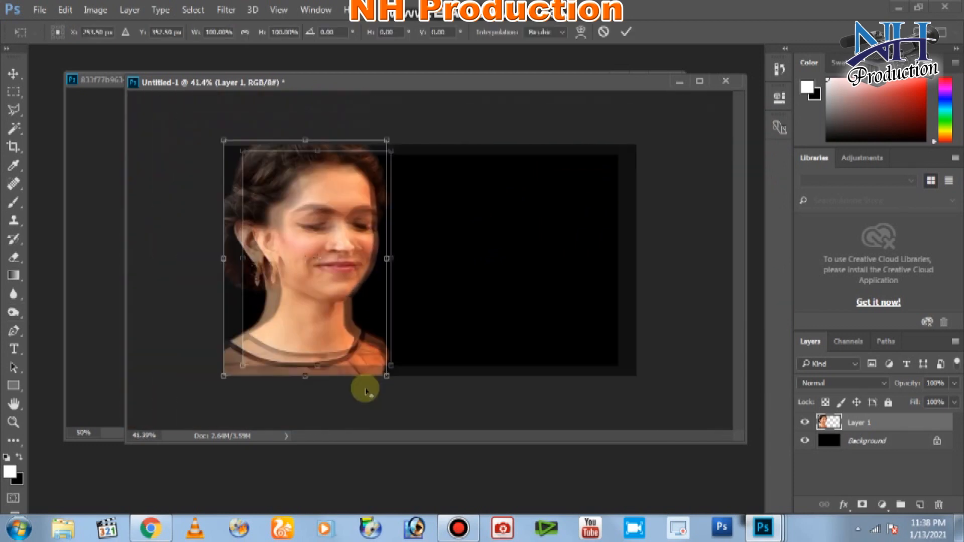
{"action": "left_click_drag", "start_coordinate": [392, 367], "coordinate": [416, 389]}
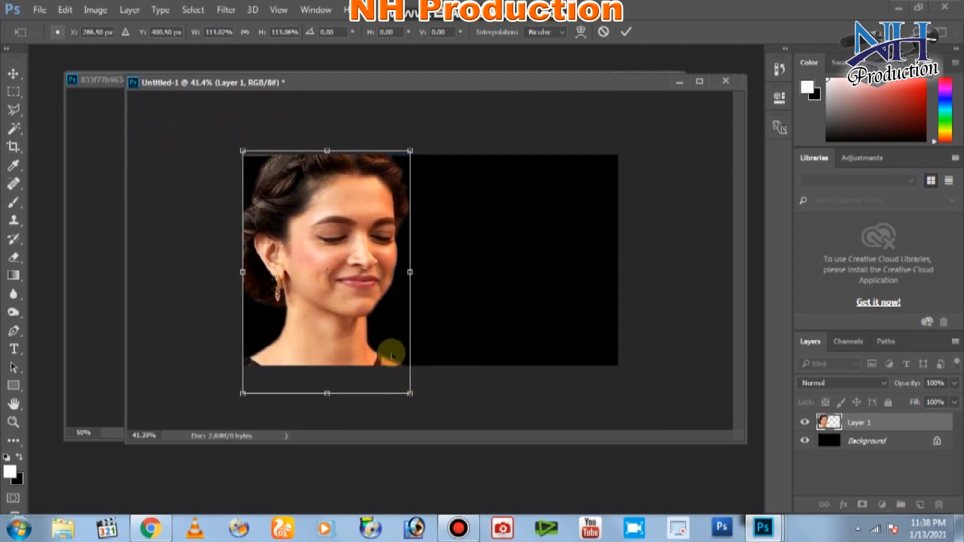
{"action": "double_click", "coordinate": [350, 311]}
{"action": "key", "text": "ctrl+minus"}
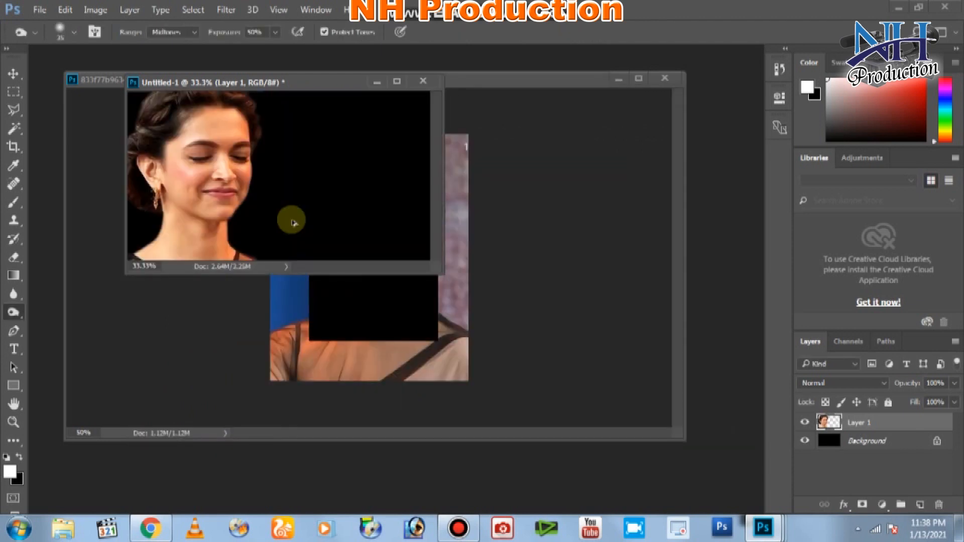
{"action": "key", "text": "ctrl+plus"}
{"action": "key", "text": "ctrl+plus"}
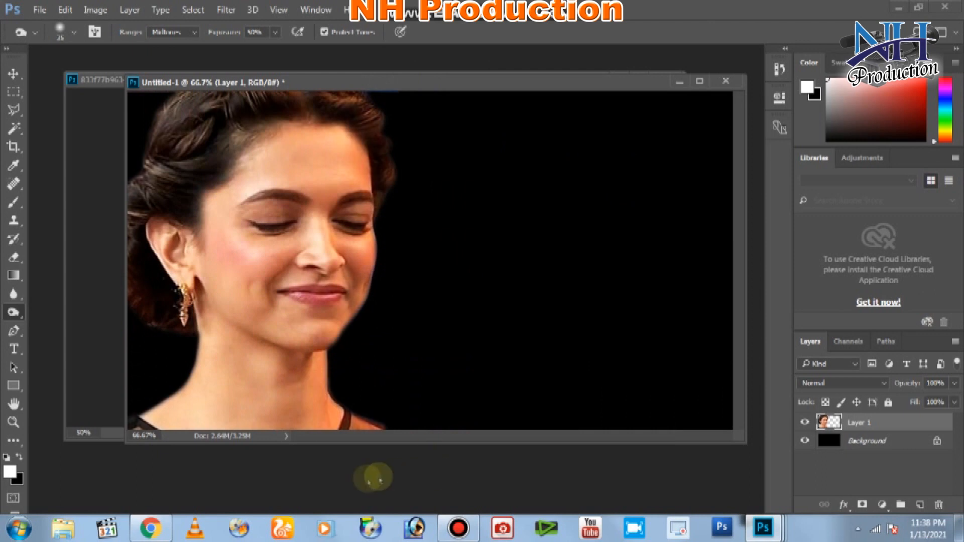
{"action": "mouse_move", "coordinate": [150, 527]}
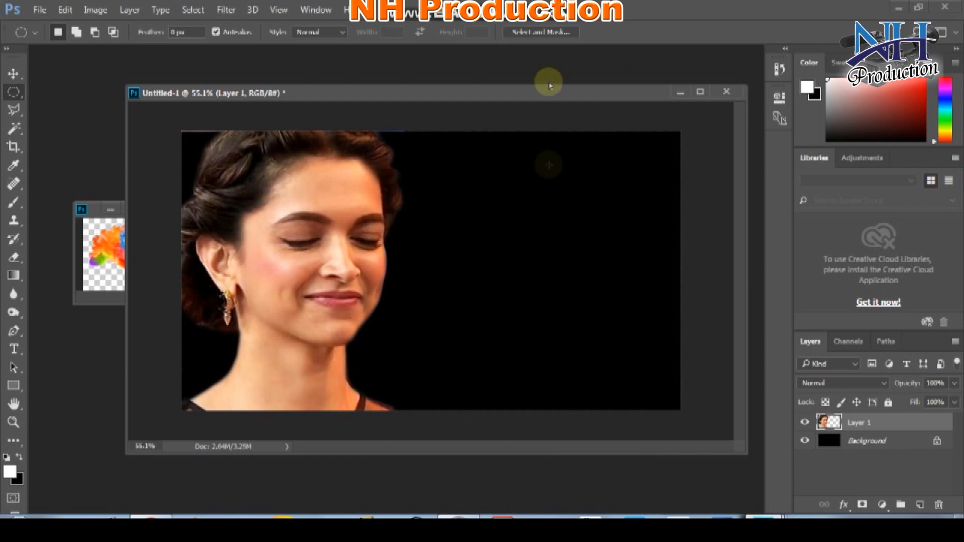
Open the paint-splash PNG from the desktop and float it in its own document window.
{"action": "left_click_drag", "start_coordinate": [548, 96], "coordinate": [490, 90]}
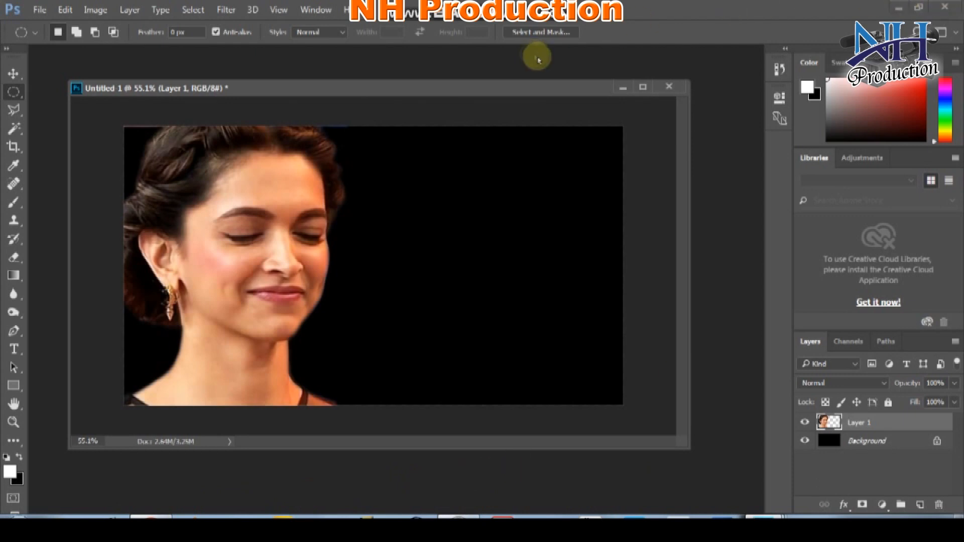
{"action": "left_click", "coordinate": [899, 7]}
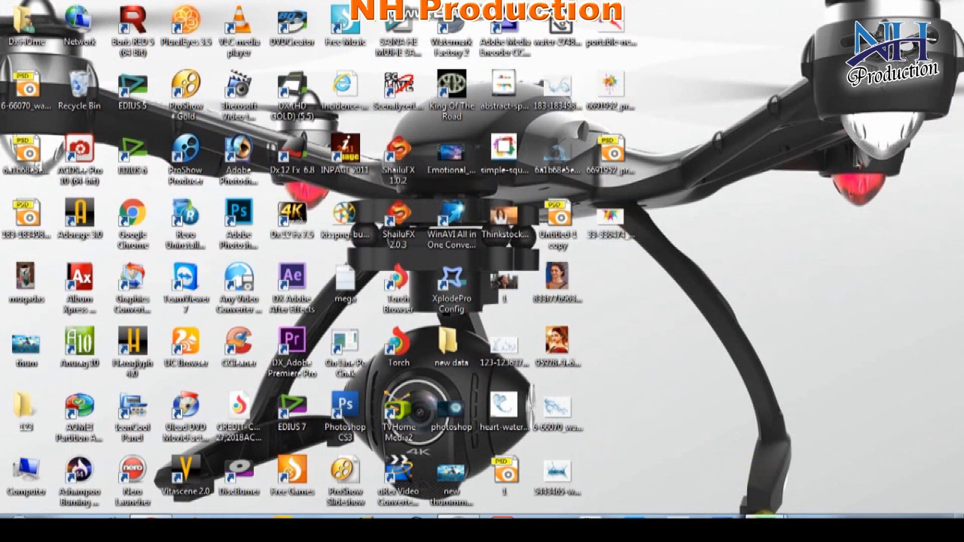
{"action": "left_click", "coordinate": [765, 515]}
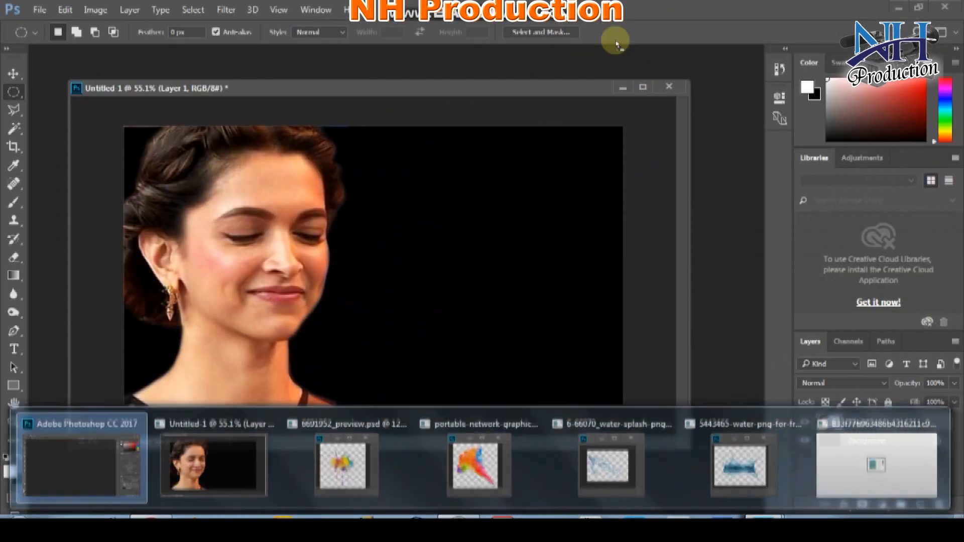
{"action": "left_click_drag", "start_coordinate": [617, 45], "coordinate": [610, 60]}
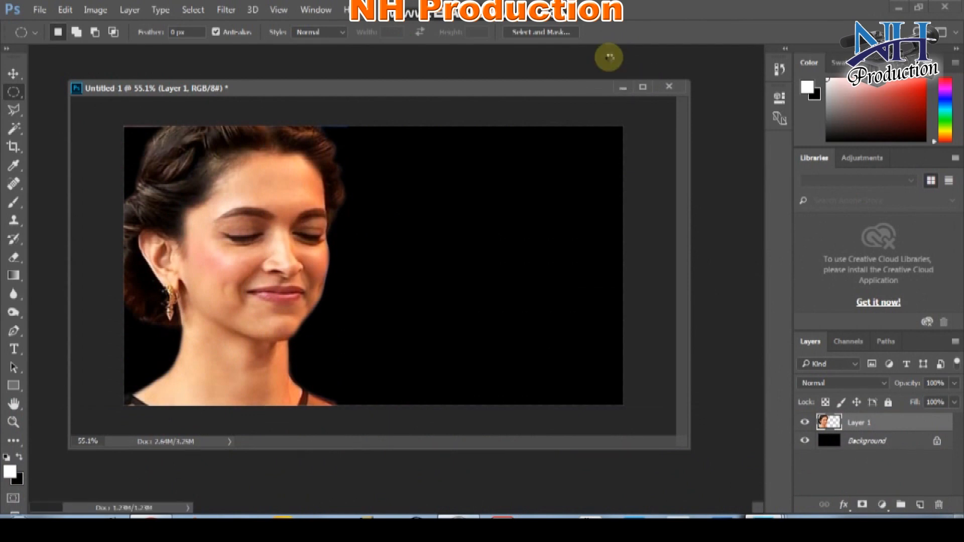
{"action": "left_click_drag", "start_coordinate": [347, 54], "coordinate": [372, 85]}
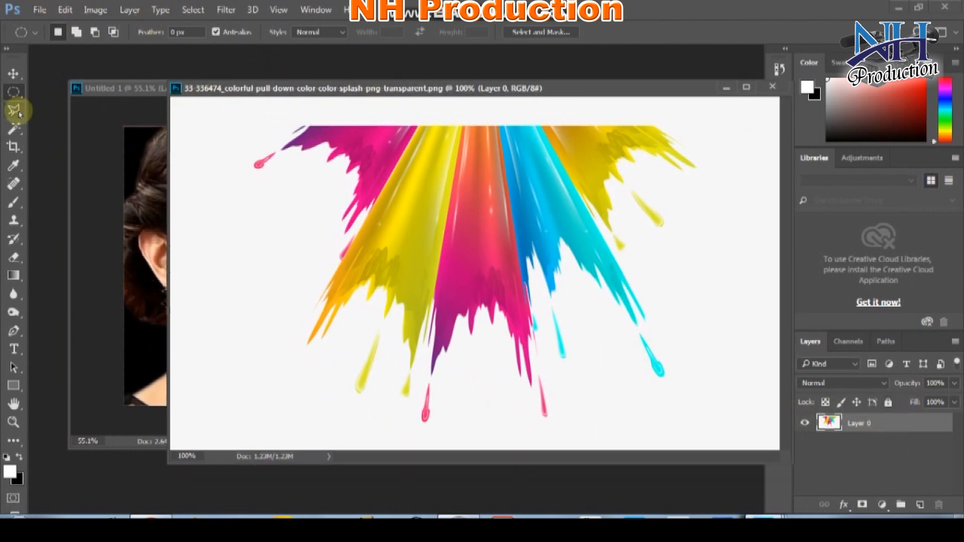
Delete the splash's white background via Magic Wand with 2 px feather, then drag it into Untitled-1.
{"action": "left_click", "coordinate": [15, 131]}
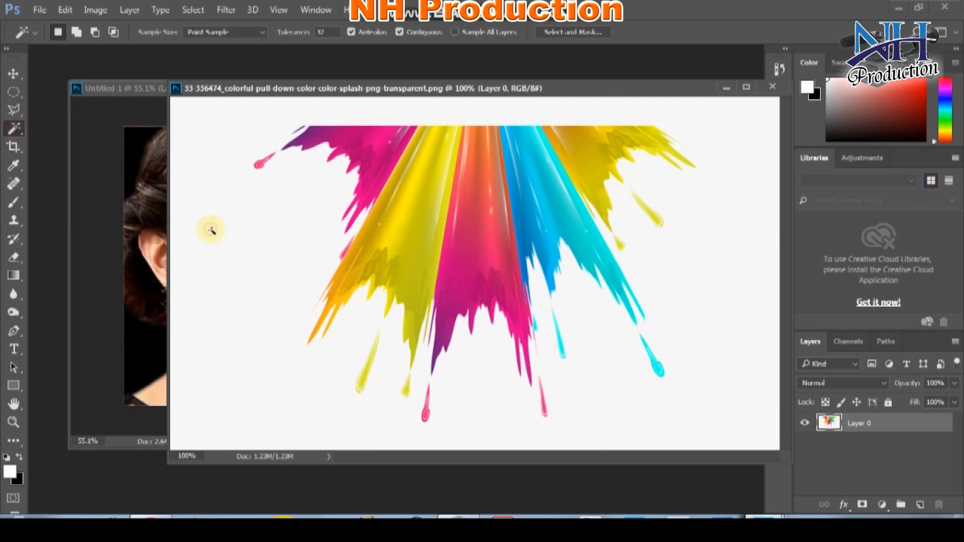
{"action": "left_click", "coordinate": [211, 230]}
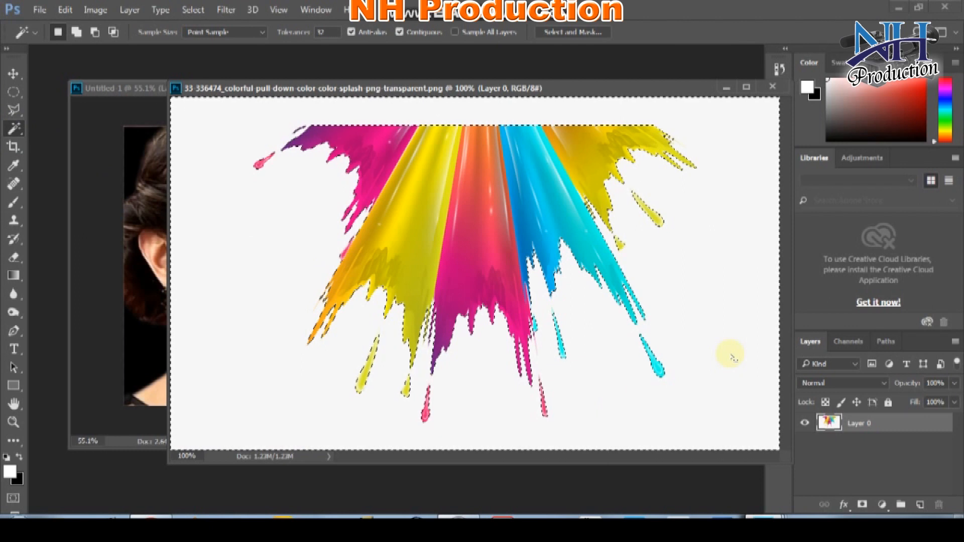
{"action": "right_click", "coordinate": [639, 237]}
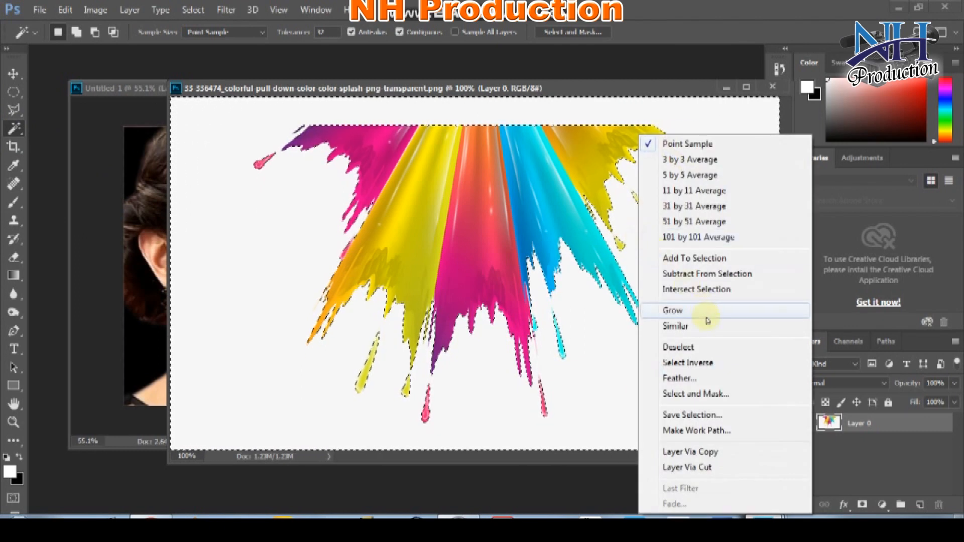
{"action": "left_click", "coordinate": [708, 377]}
{"action": "type", "text": "2"}
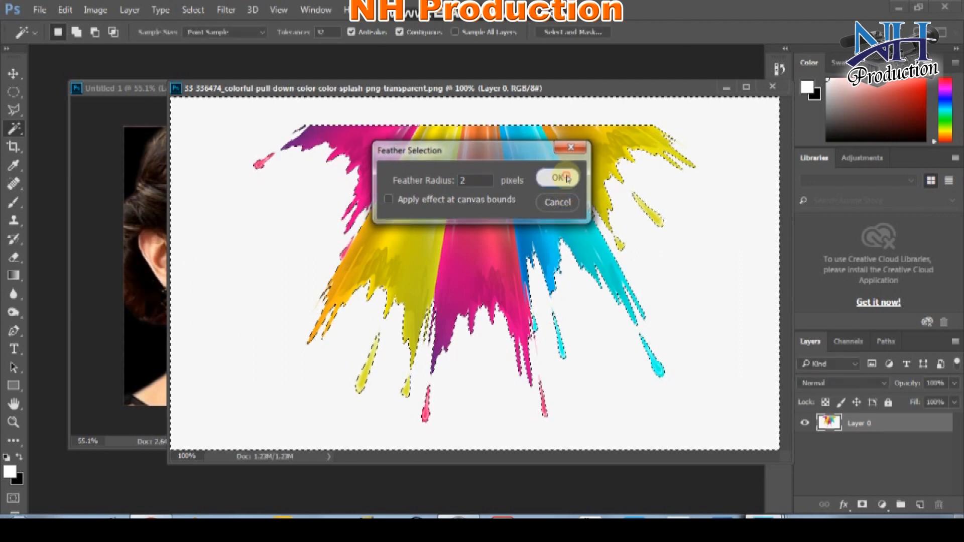
{"action": "left_click", "coordinate": [557, 178]}
{"action": "key", "text": "Delete"}
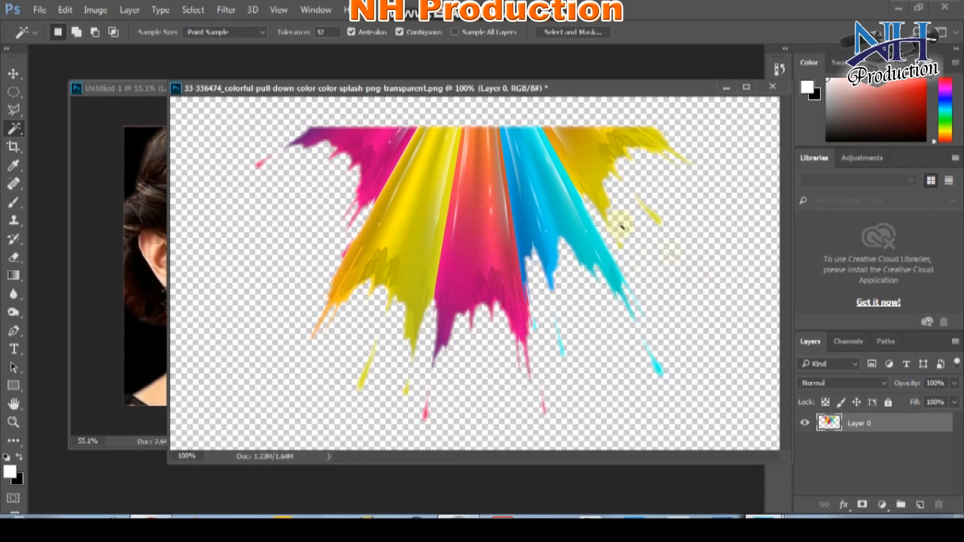
{"action": "left_click_drag", "start_coordinate": [388, 93], "coordinate": [654, 224]}
{"action": "left_click_drag", "start_coordinate": [549, 239], "coordinate": [509, 206]}
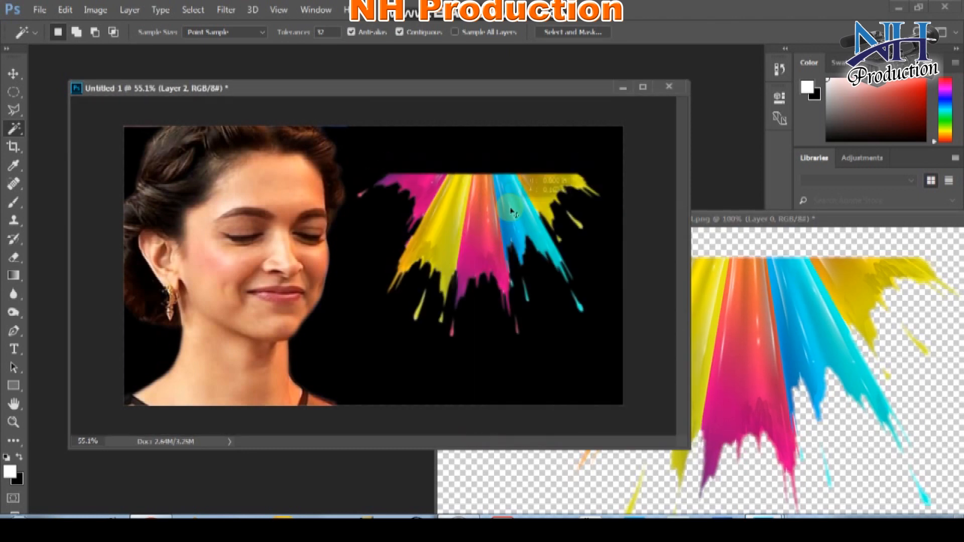